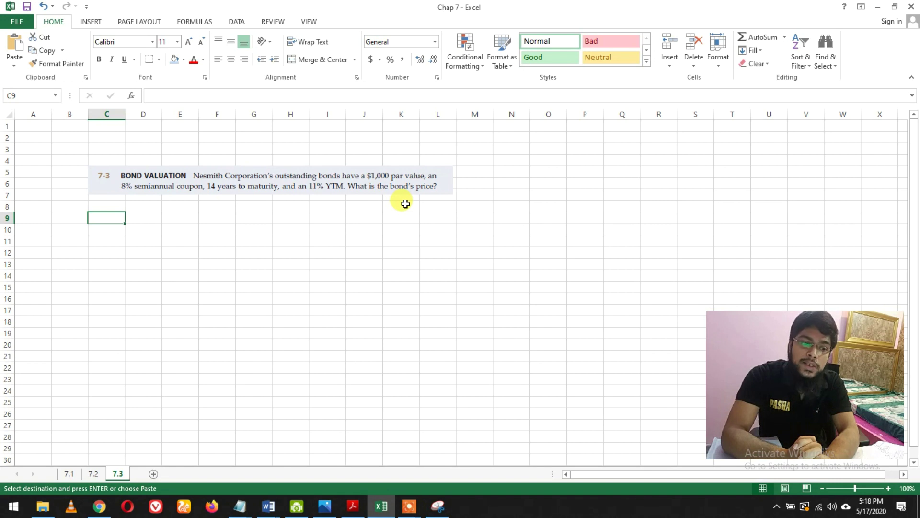
- Paste the copied bond-value formula lines and FV = PV (1+i)^n from sheet 7.1 into sheet 7.3 at C9
left_click(69, 473)
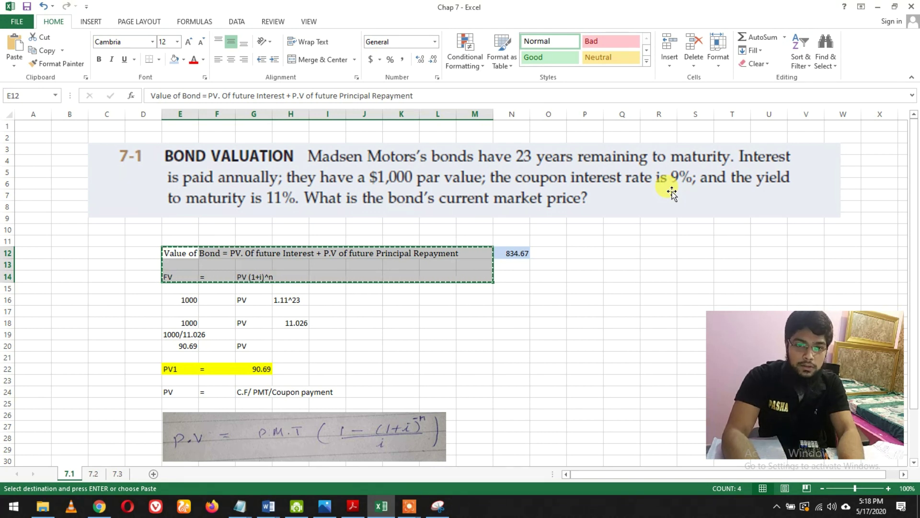
left_click(117, 473)
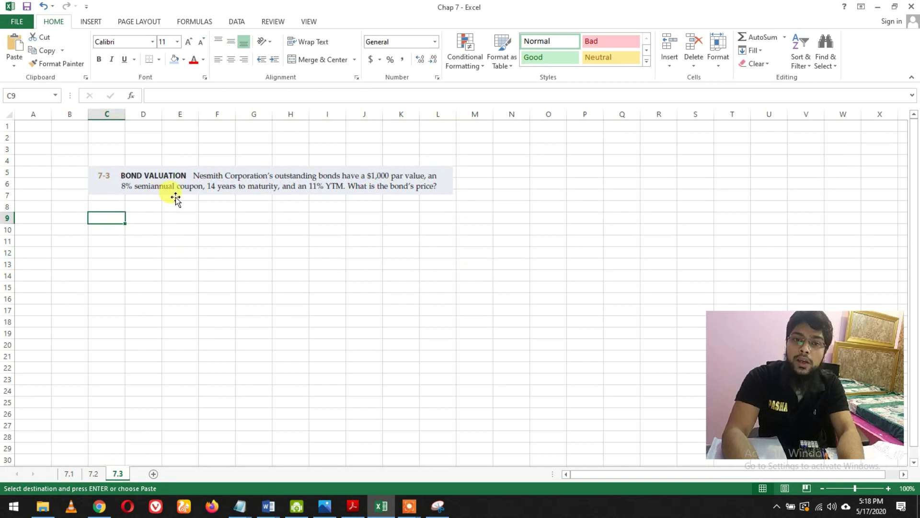
key("ctrl+v")
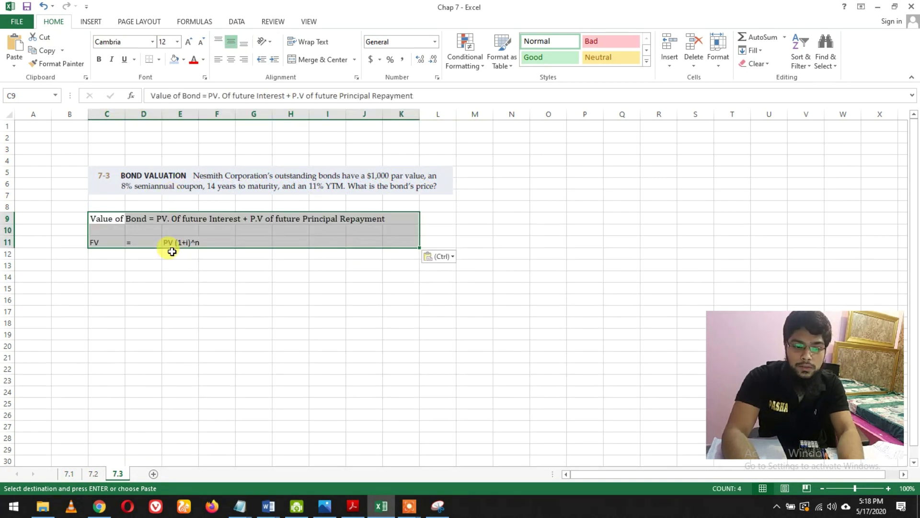
left_click(171, 264)
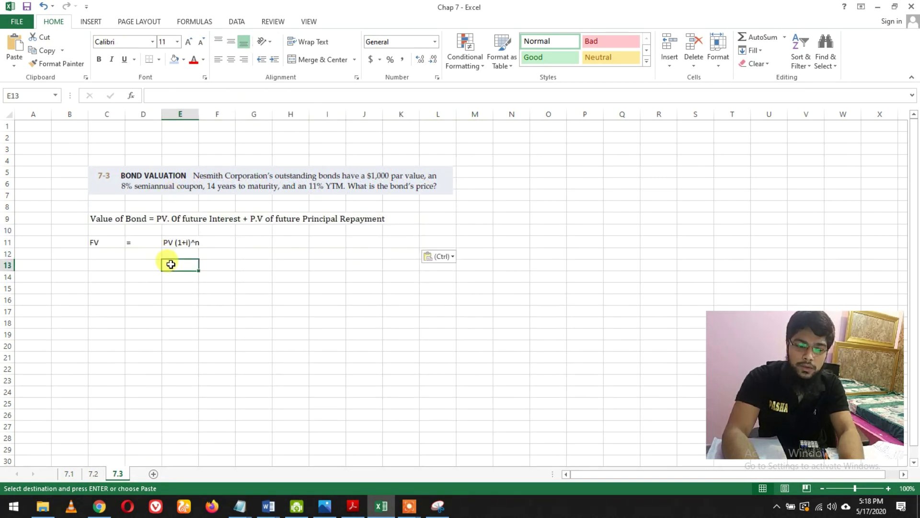
- Rewrite E11's compounding line as PV (1+i/2)^nx2, halving the rate and doubling the periods
double_click(190, 243)
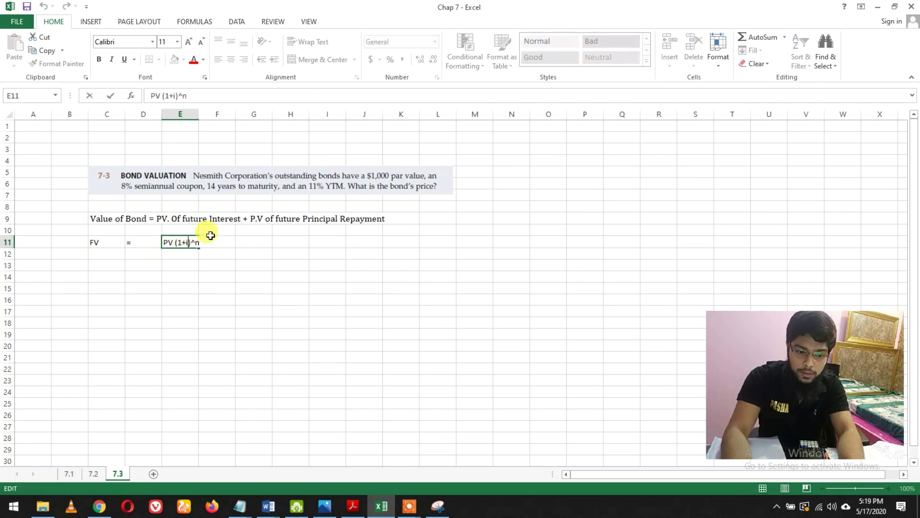
type("/")
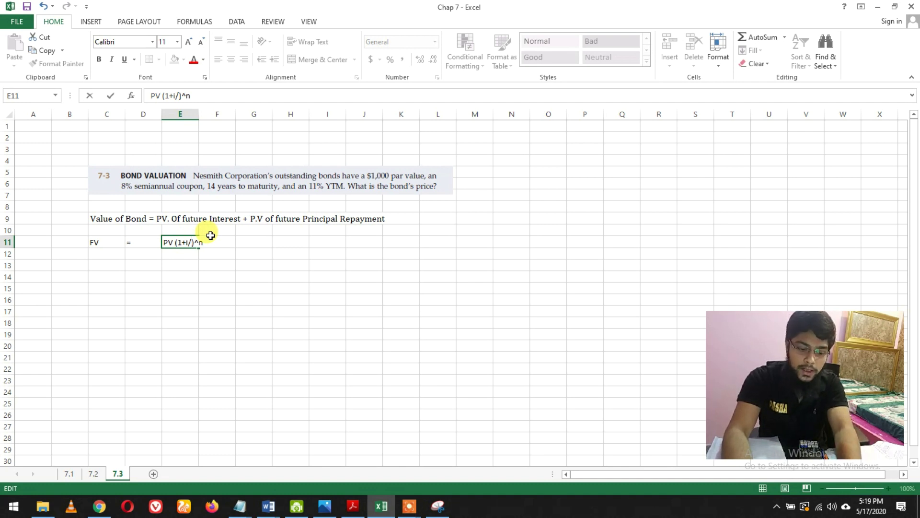
type("2")
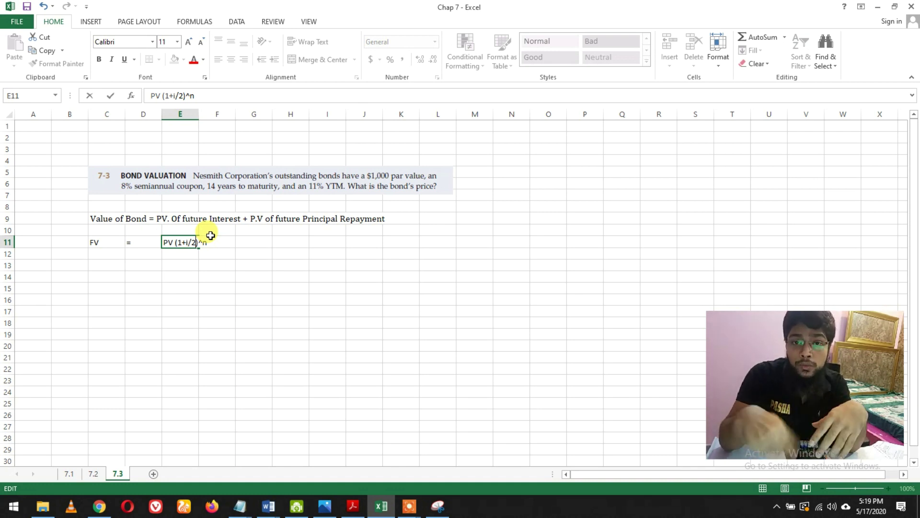
double_click(206, 242)
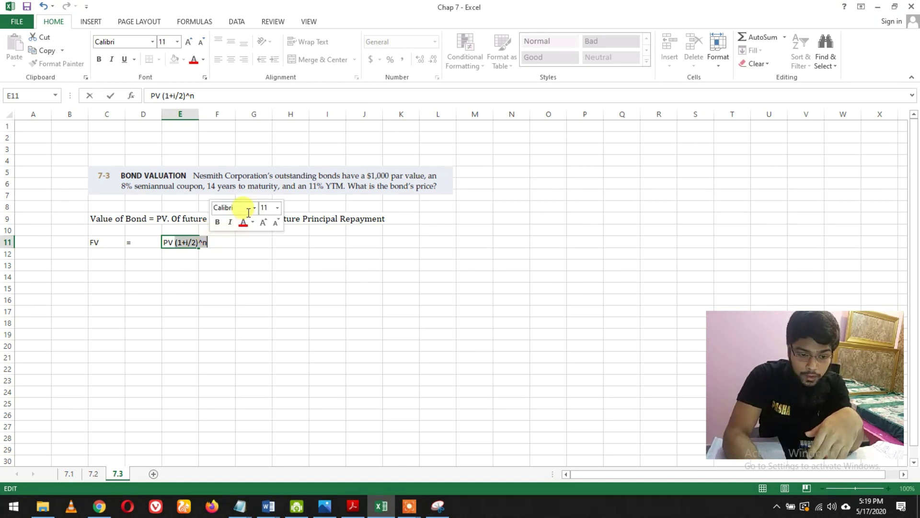
left_click(218, 244)
key("shift+Left")
key("shift+Left")
type("x2")
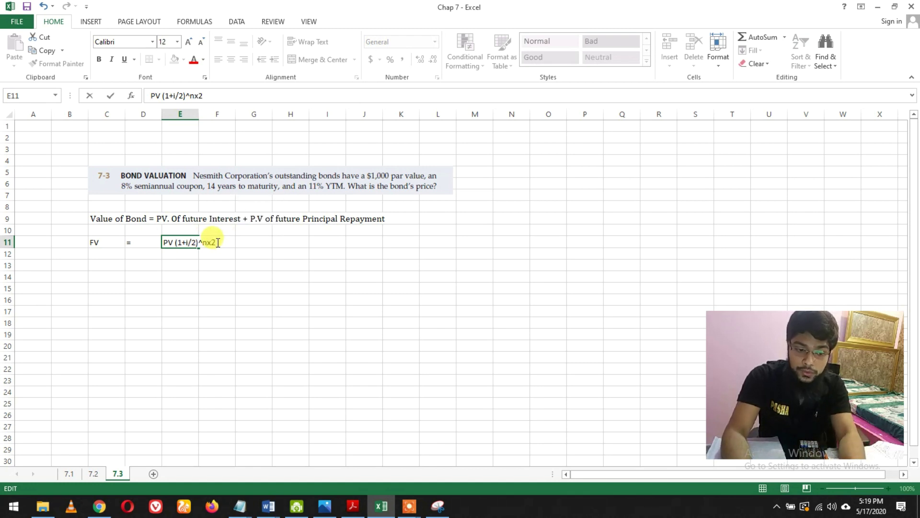
key("Return")
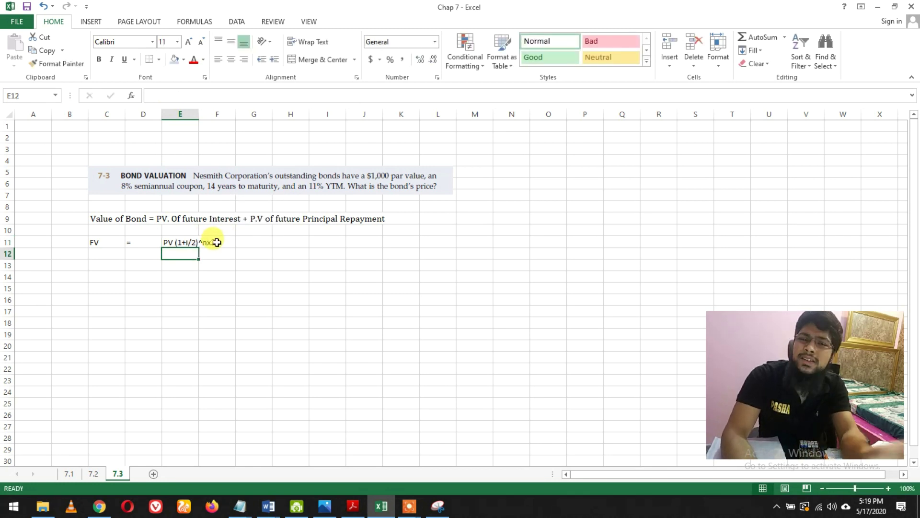
left_click(109, 268)
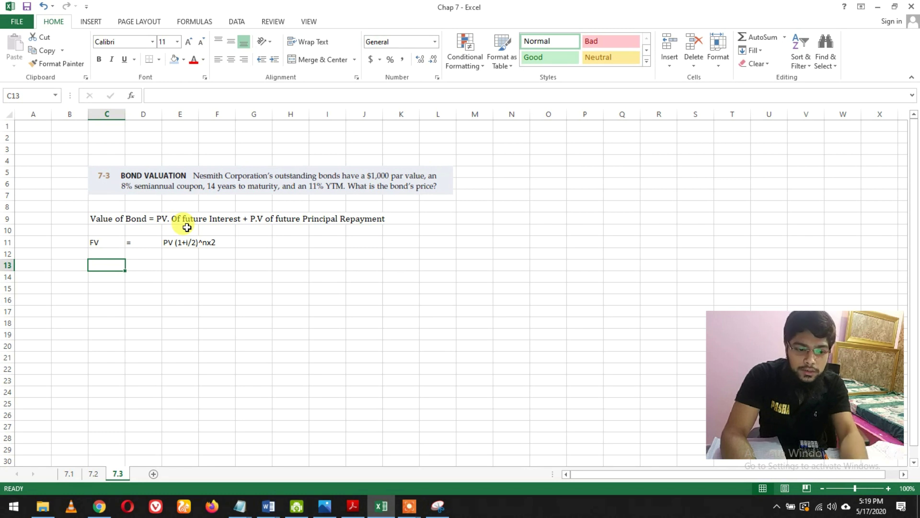
left_click(187, 227)
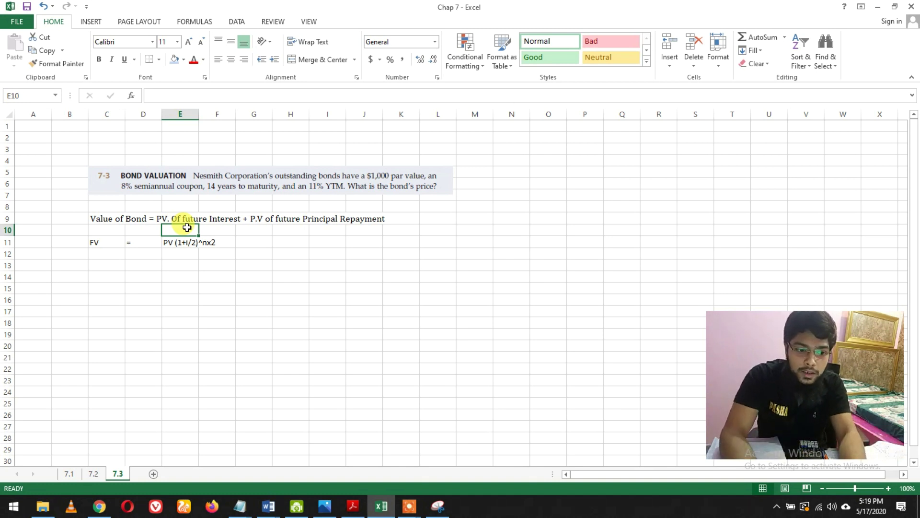
left_click(121, 218)
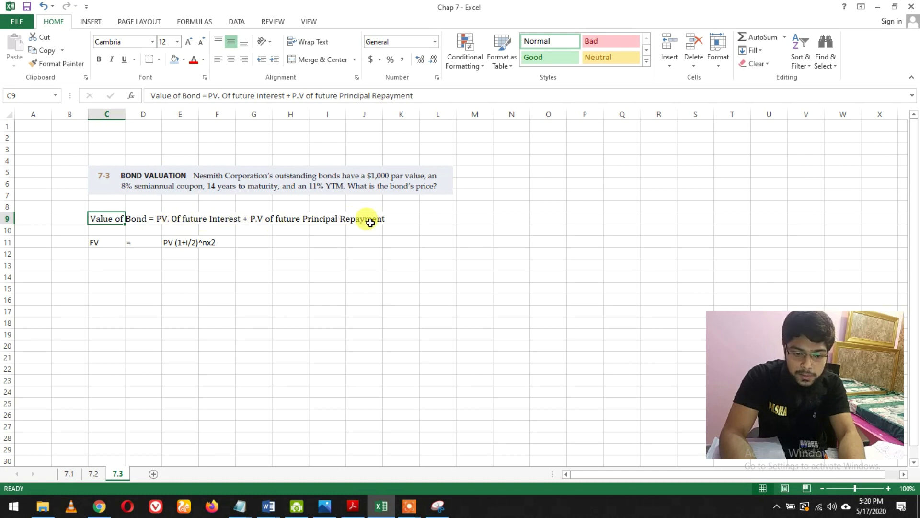
left_click_drag(99, 241, 216, 241)
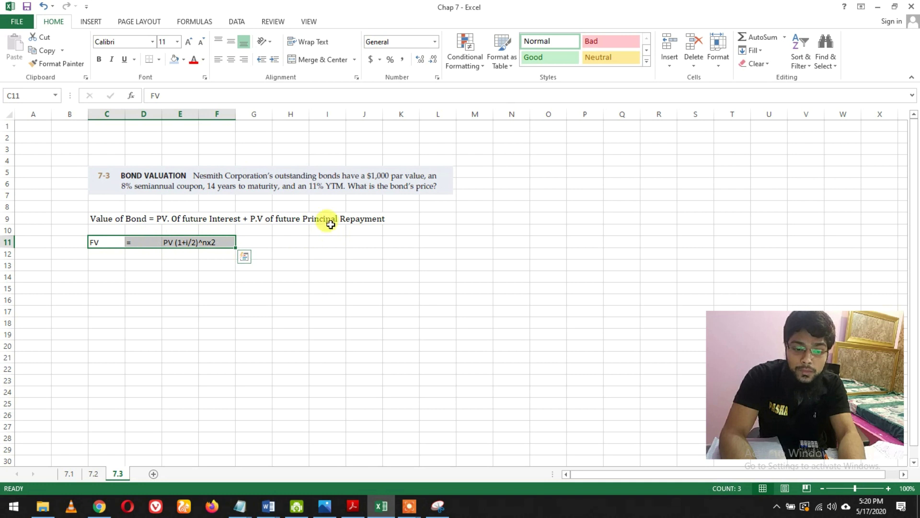
left_click(94, 273)
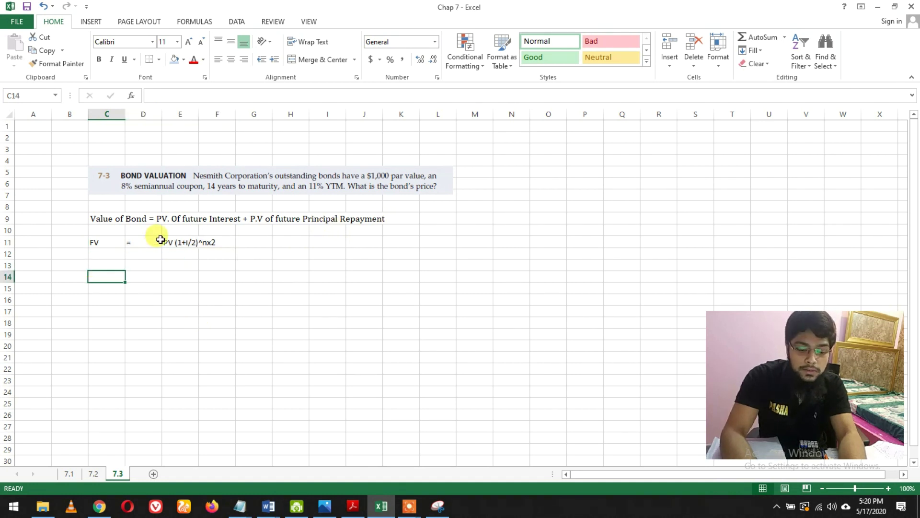
- Enter the face value 1000 in C14 and an equals sign in D14
type("1000")
key("Return")
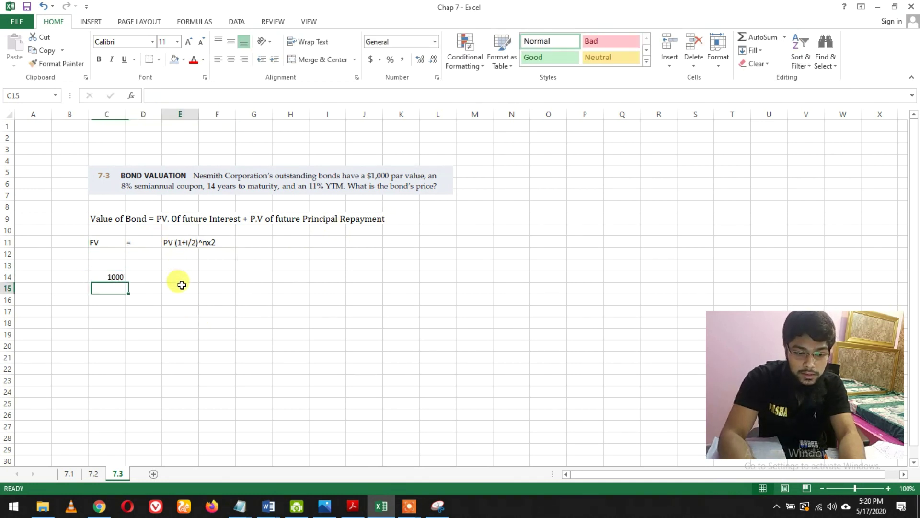
left_click(151, 281)
type("=")
key("Return")
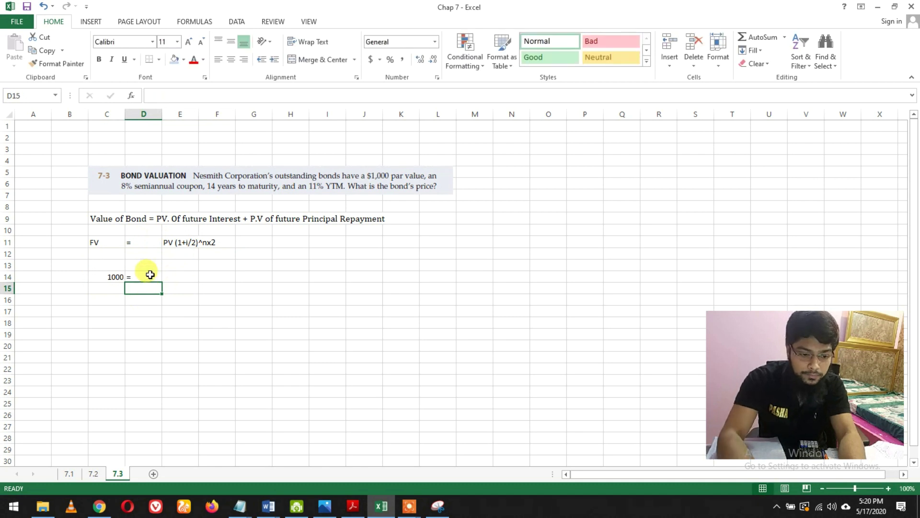
left_click(179, 273)
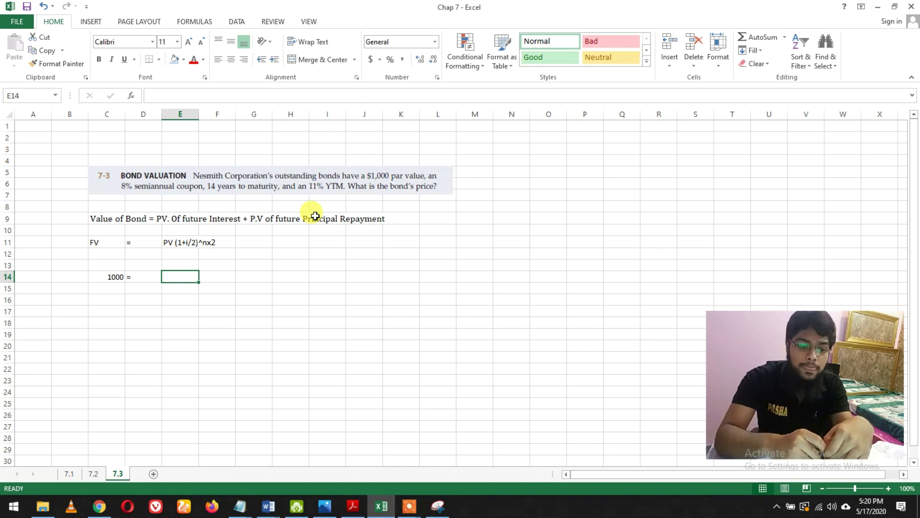
- Enter PV in E14 and the growth factor (1 + .11/2)^28 in F14
type("PV")
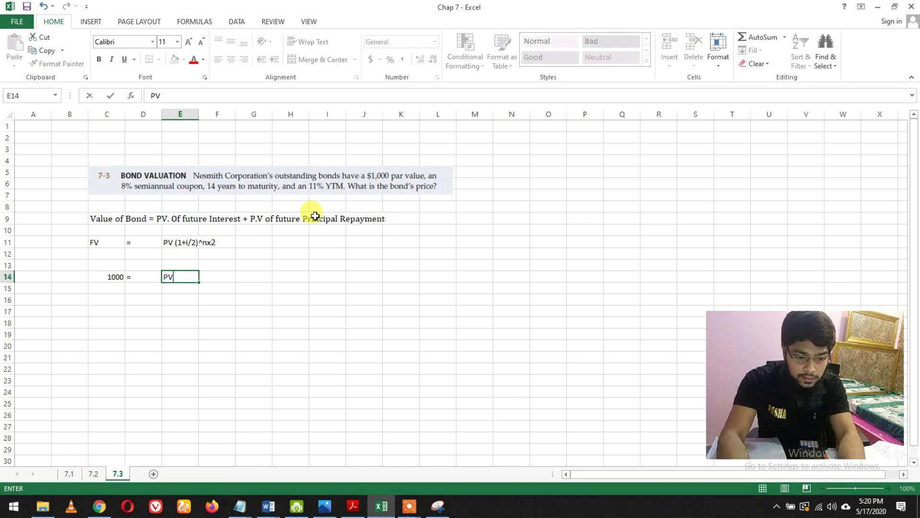
key("Return")
left_click(224, 275)
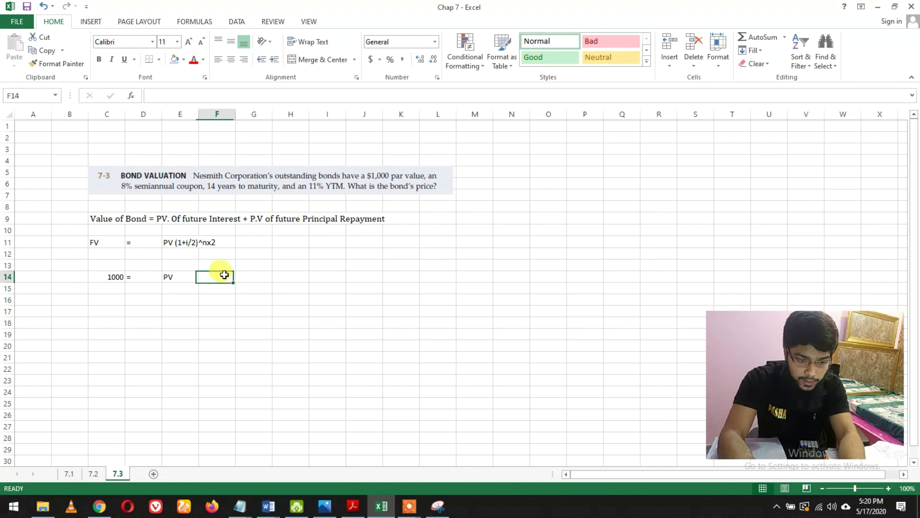
type("(1 ")
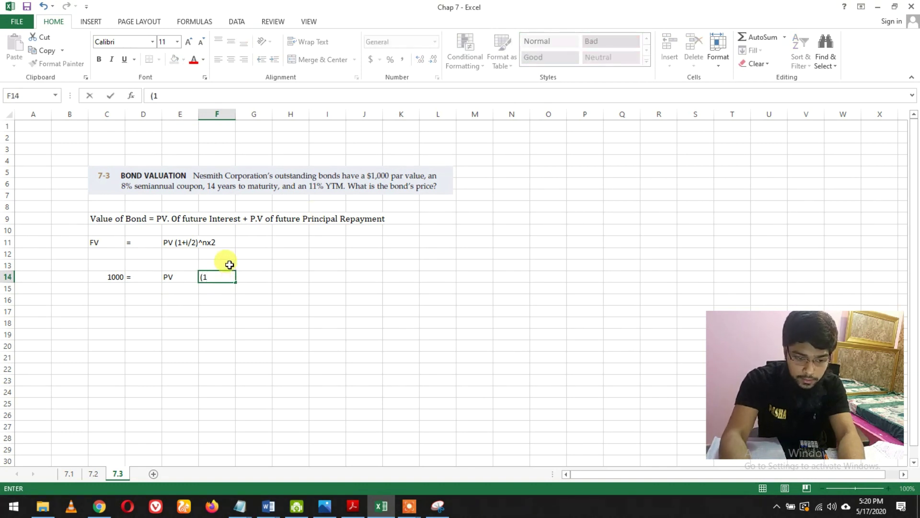
type("+ ")
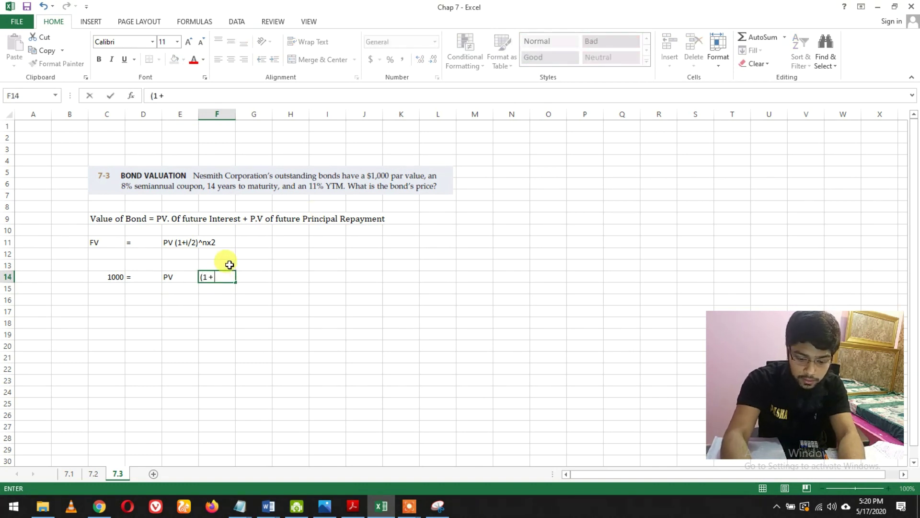
type("0.")
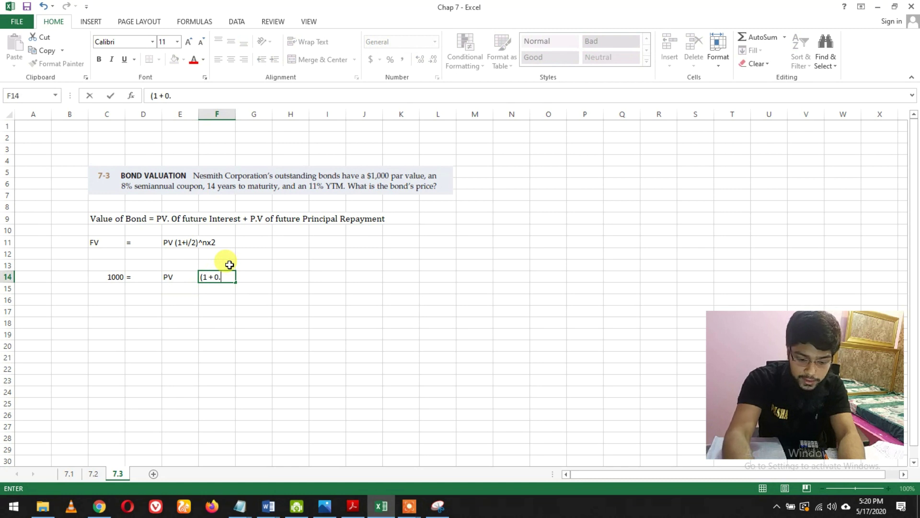
key("BackSpace")
key("BackSpace")
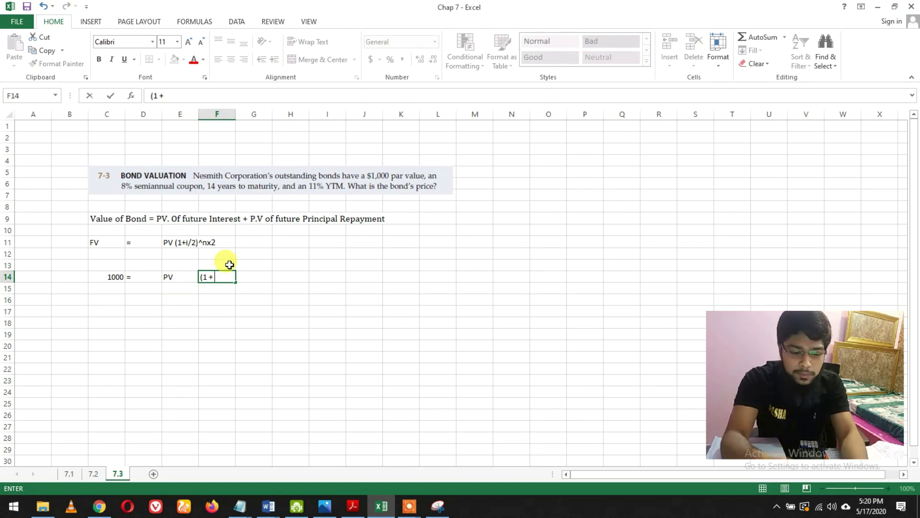
type("11/")
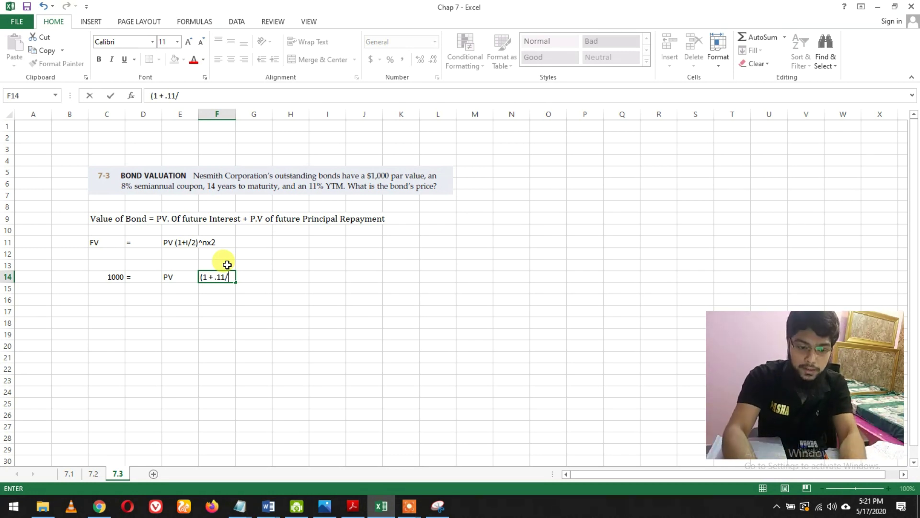
type("2")
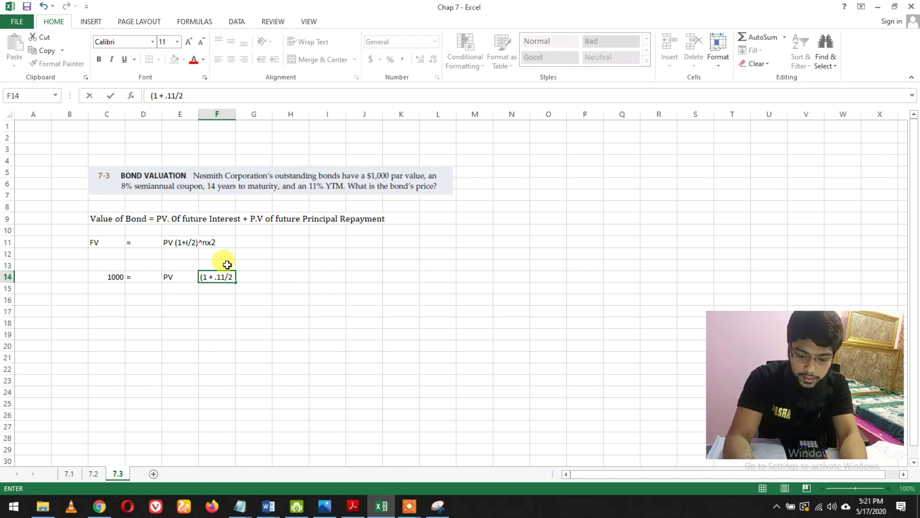
type(")^")
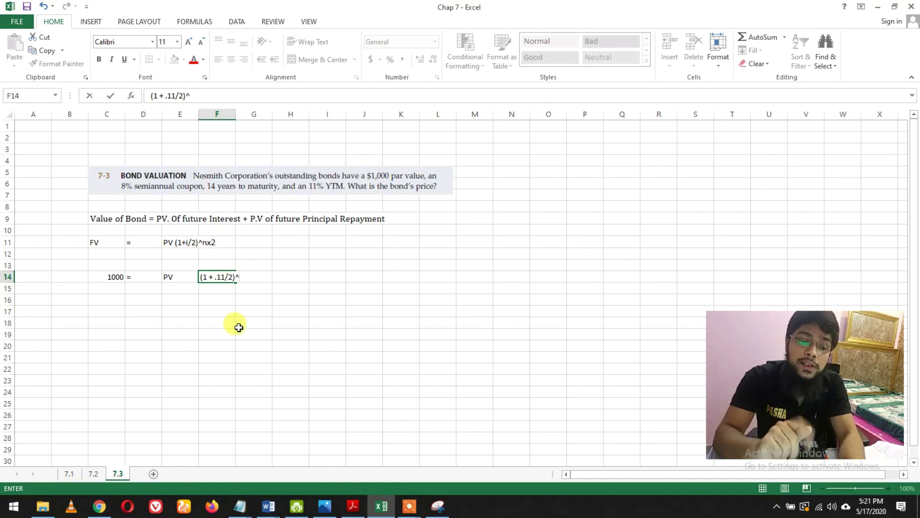
type("28")
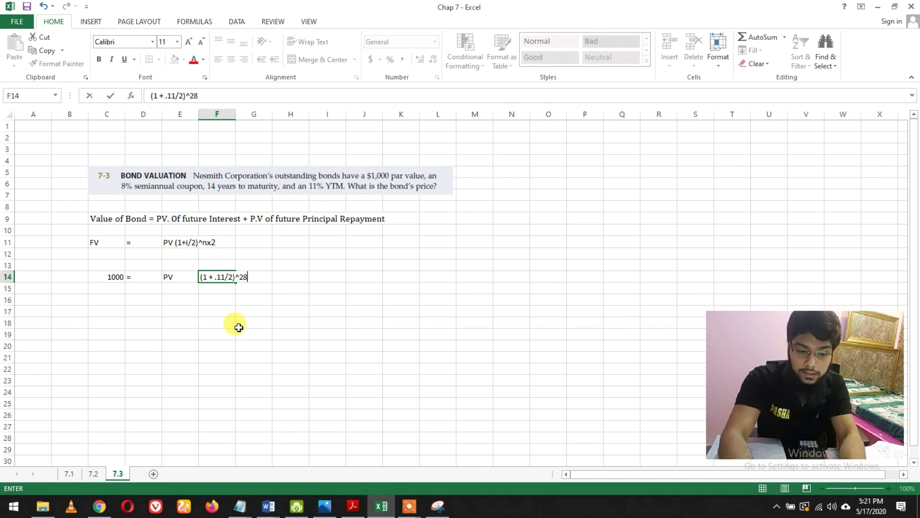
key("Return")
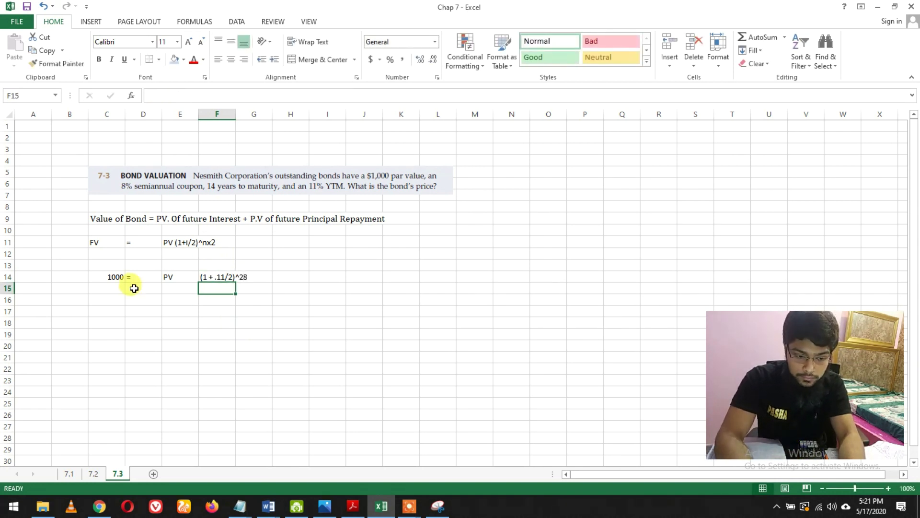
- Change F14's exponent from 28 to 14x2
left_click(223, 277)
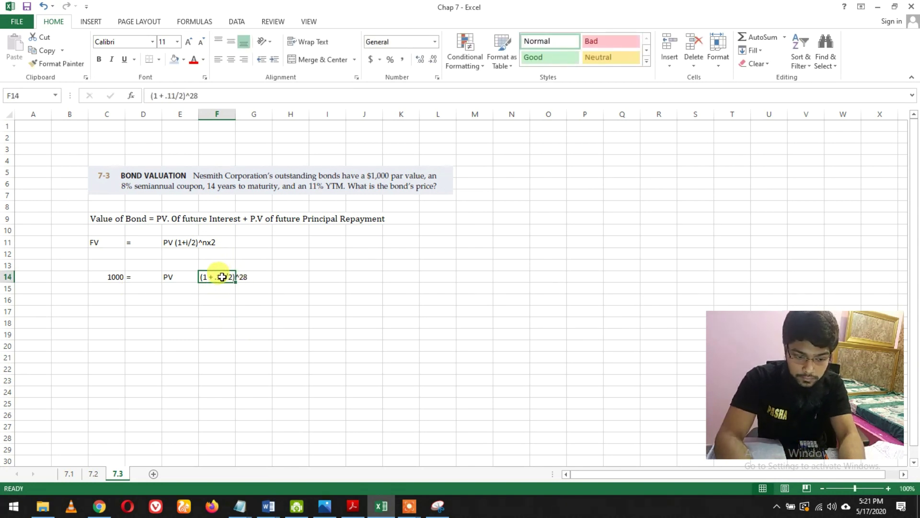
left_click(212, 95)
key("BackSpace")
key("BackSpace")
type("14x2")
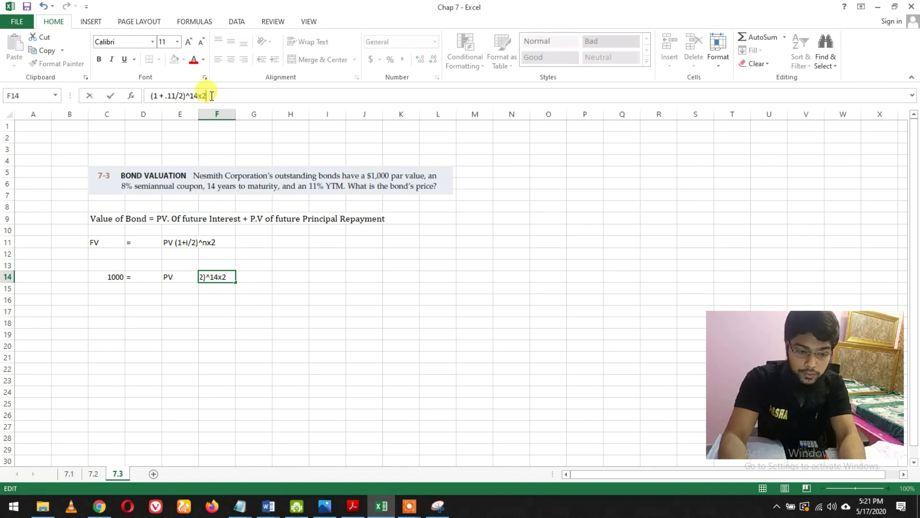
key("Return")
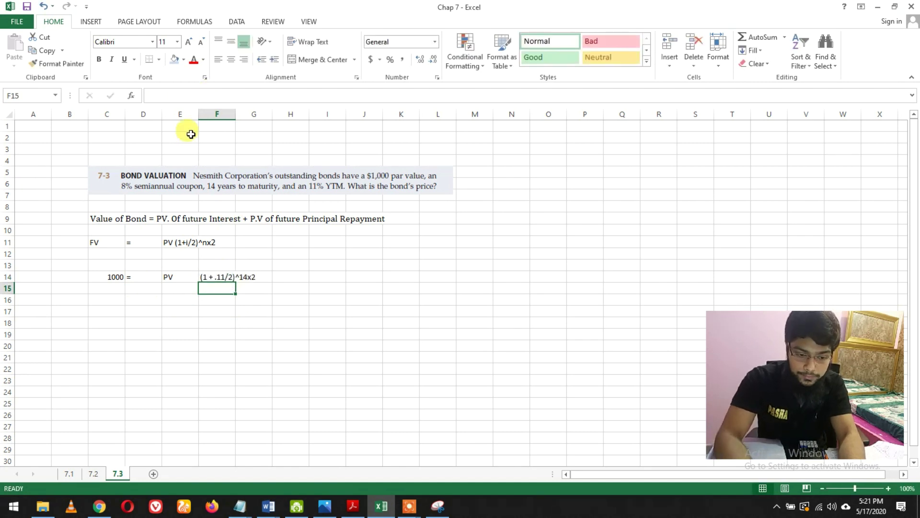
left_click(107, 289)
left_click_drag(103, 300, 103, 305)
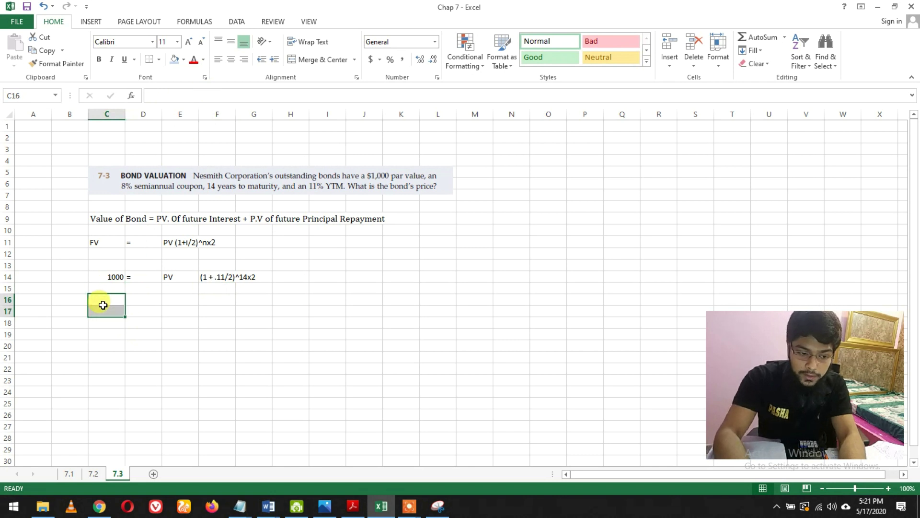
left_click(103, 299)
- Enter 1000/3.6145 in C16 and a lone equals sign in E16
type("1000/")
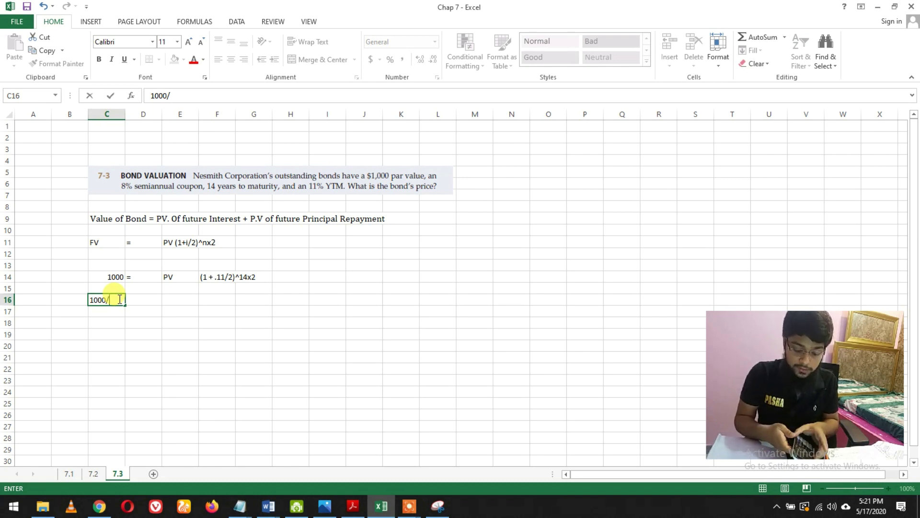
type("3")
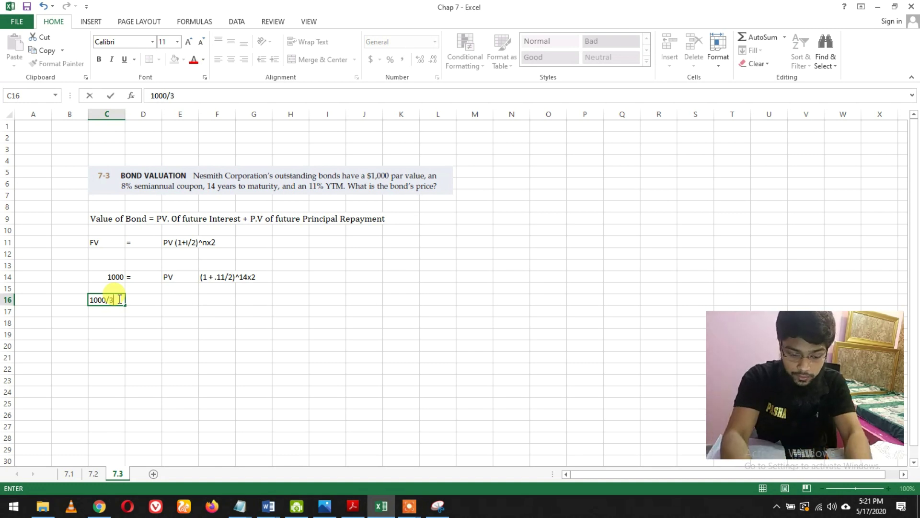
type(".61")
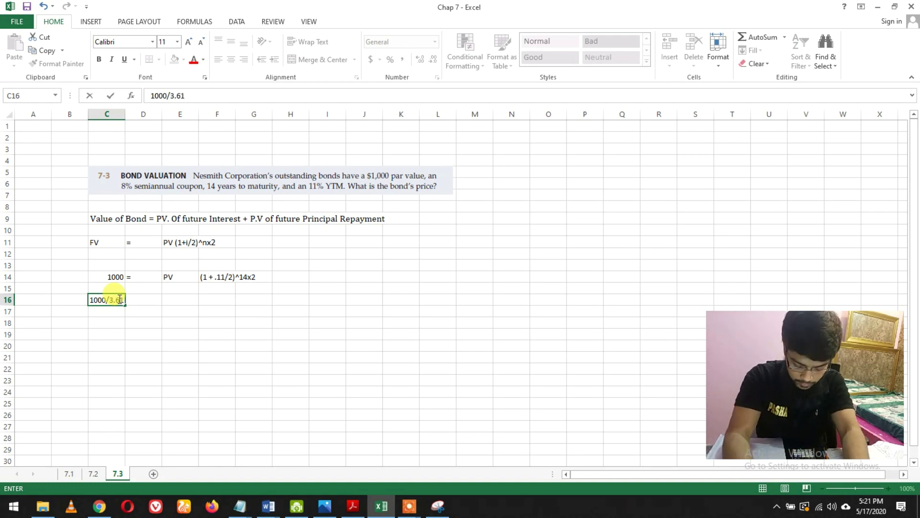
type("45")
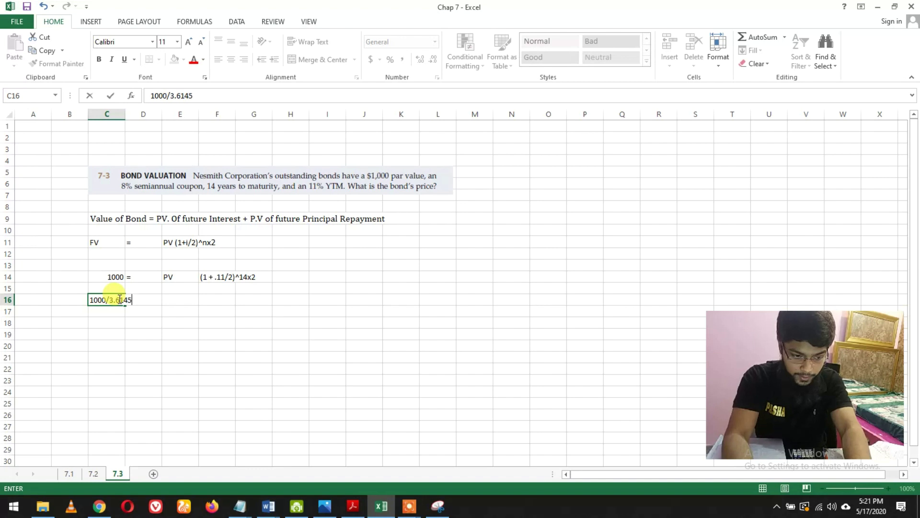
key("Return")
left_click(172, 302)
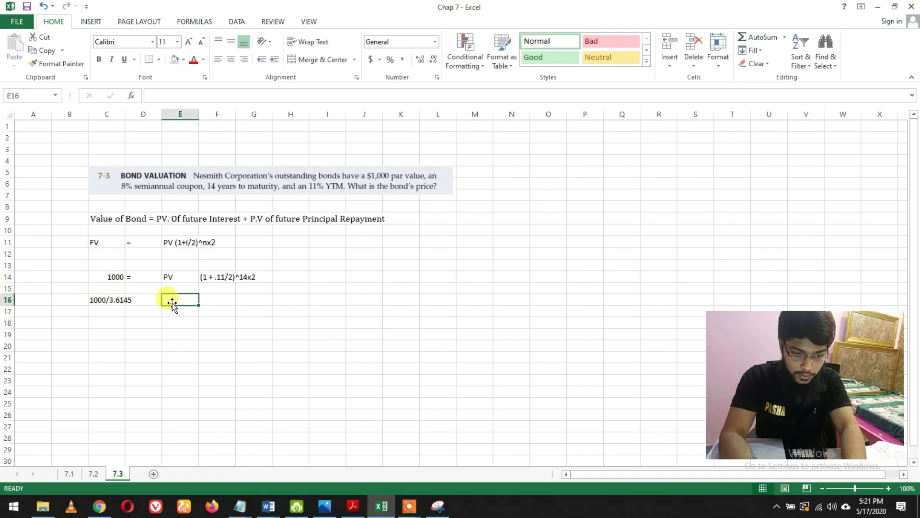
type("=")
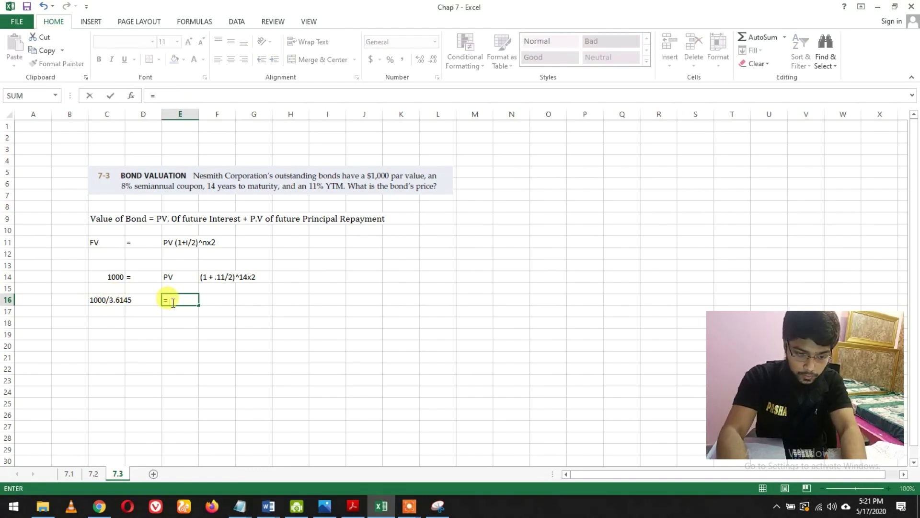
left_click(210, 300)
key("BackSpace")
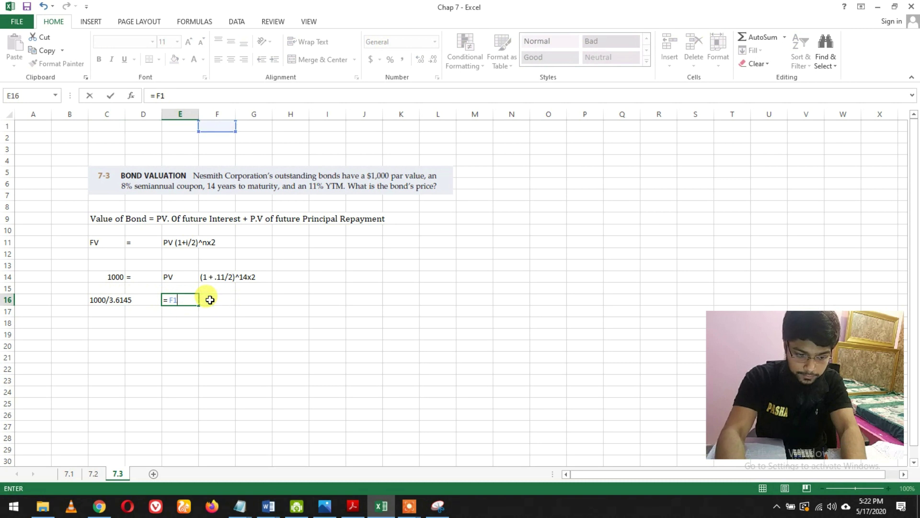
key("BackSpace")
key("BackSpace")
key("Return")
key("Return")
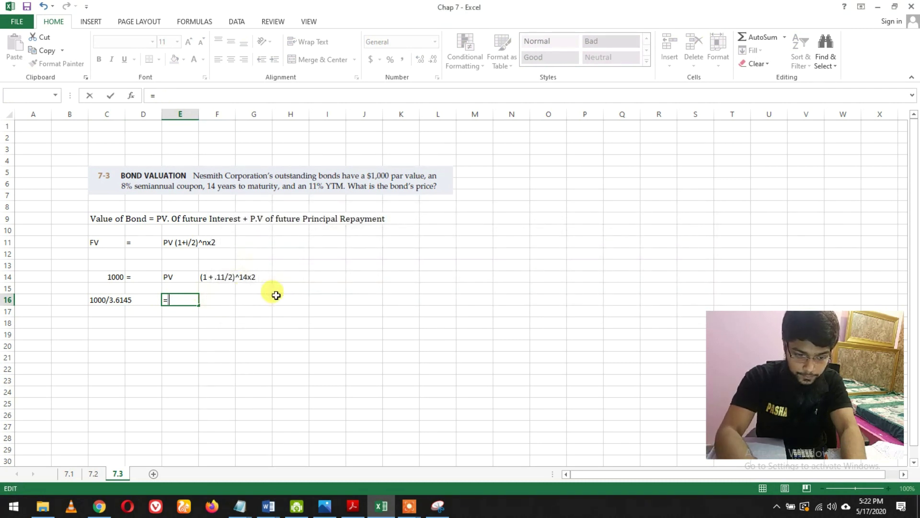
left_click(220, 300)
key("BackSpace")
key("BackSpace")
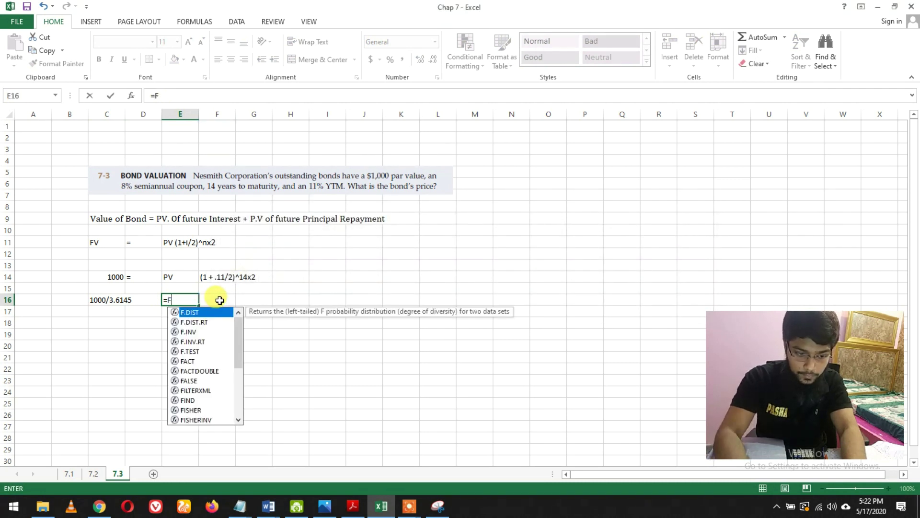
key("BackSpace")
left_click(180, 321)
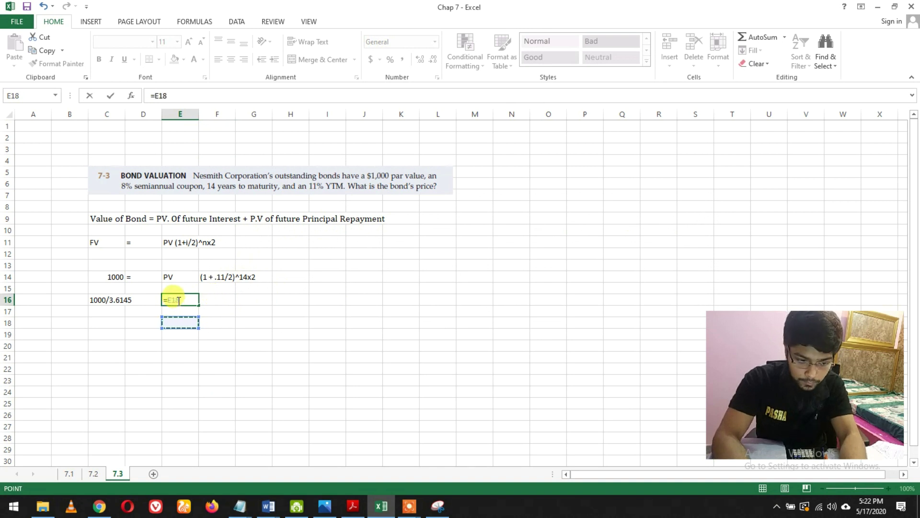
key("BackSpace")
key("BackSpace")
key("BackSpace")
key("Return")
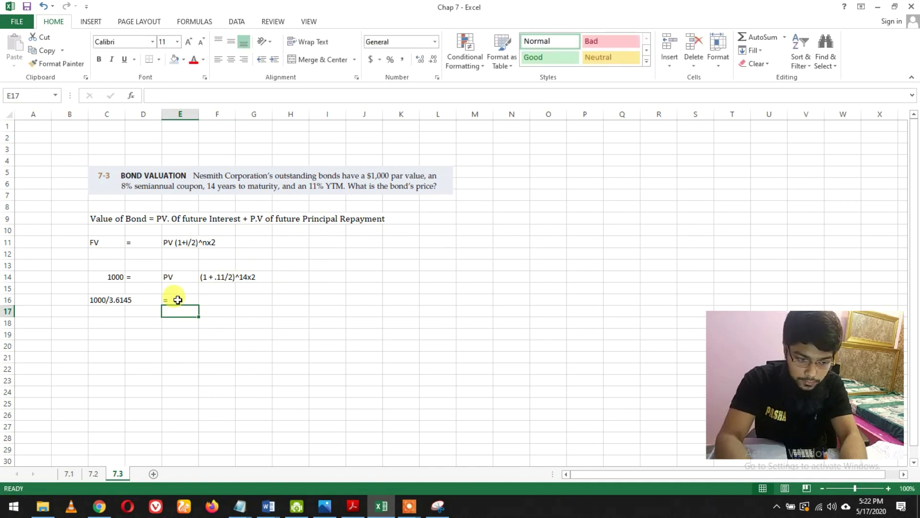
- Label F16 as PV1 and enter the result 276.65 in C18
left_click(215, 303)
type("PV")
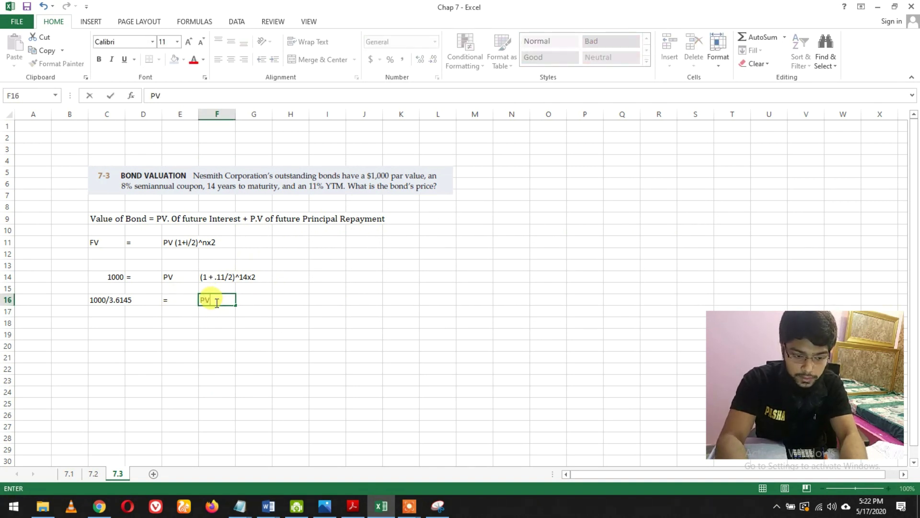
type("!")
key("Return")
left_click(215, 303)
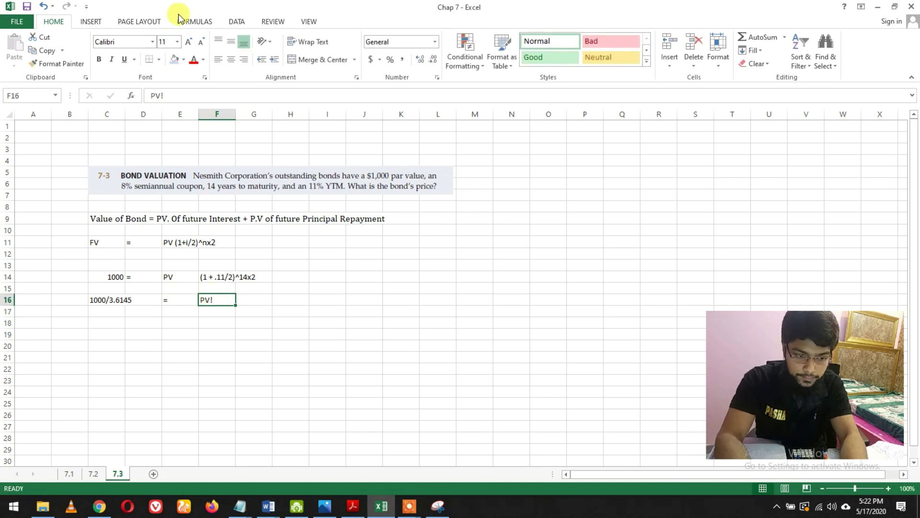
left_click(170, 93)
key("BackSpace")
type("1")
key("Return")
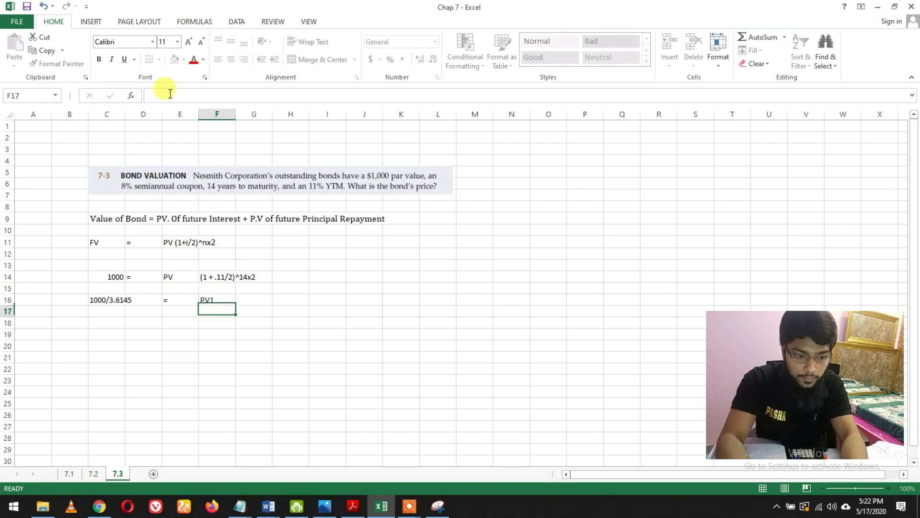
left_click(117, 319)
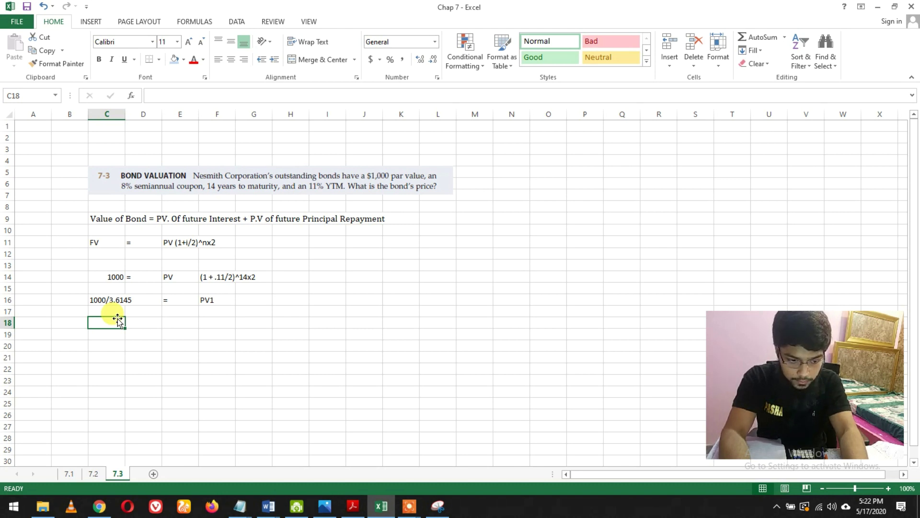
type("276")
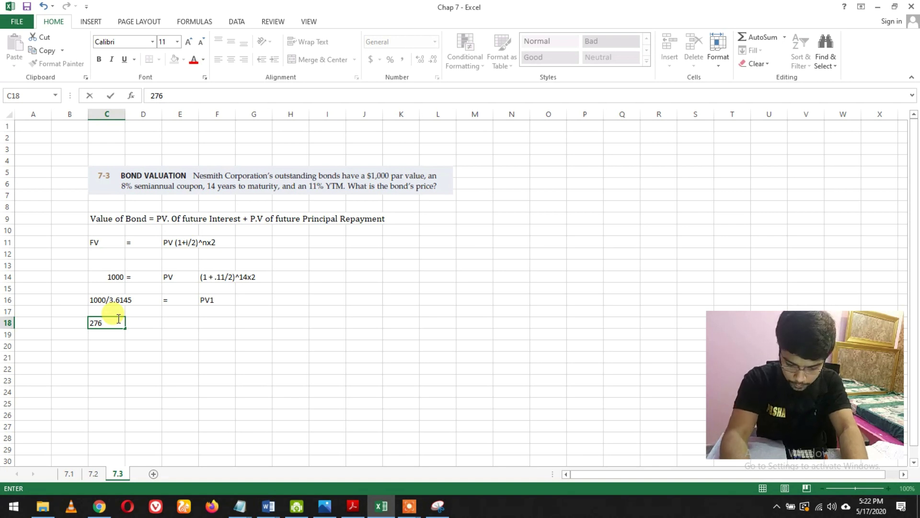
type(".65")
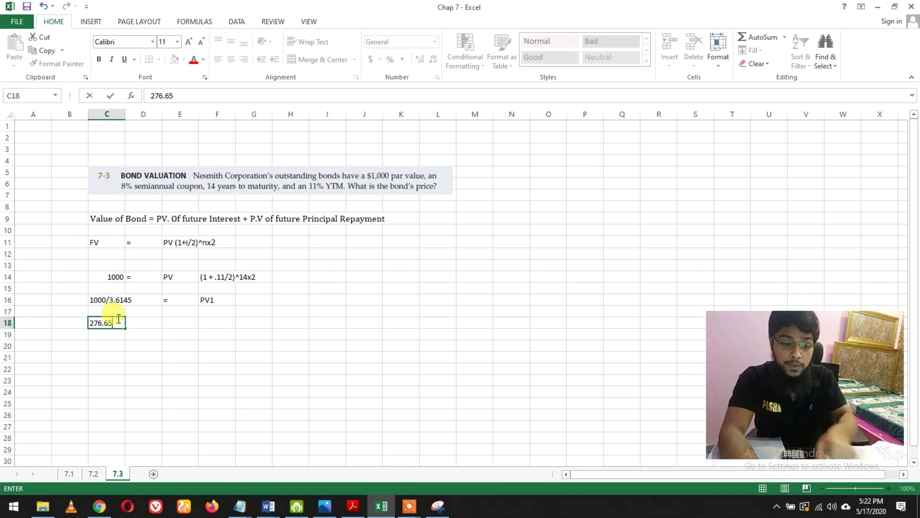
double_click(115, 303)
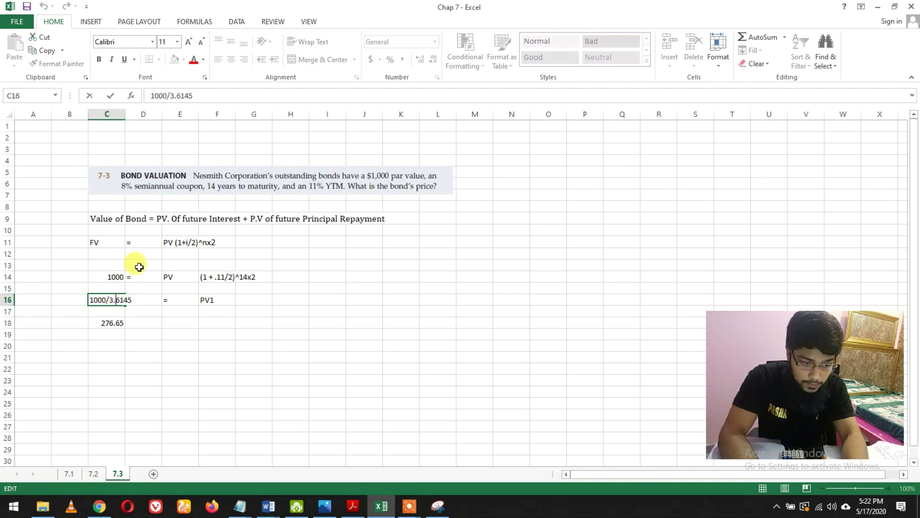
- Correct C16 to 1000/4.4778 and replace the C18 result with 223.321
key("BackSpace")
type("4")
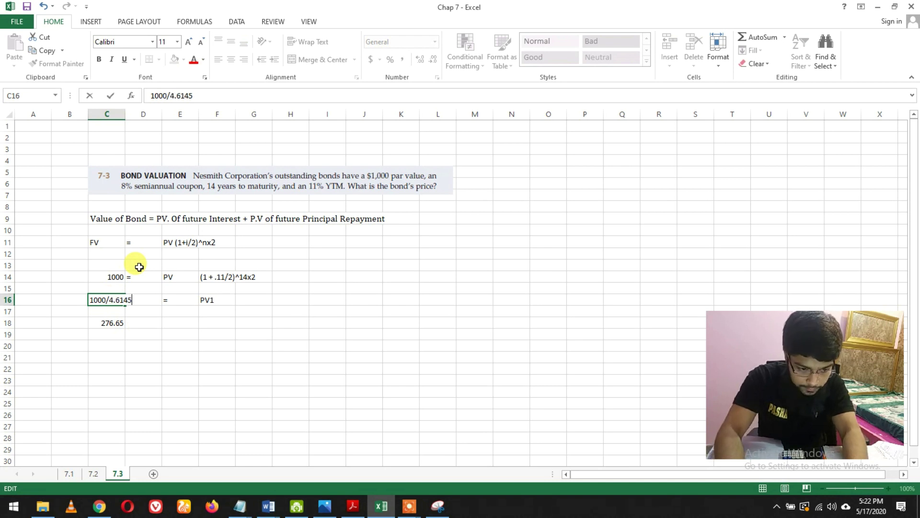
key("BackSpace")
key("BackSpace")
key("BackSpace")
key("BackSpace")
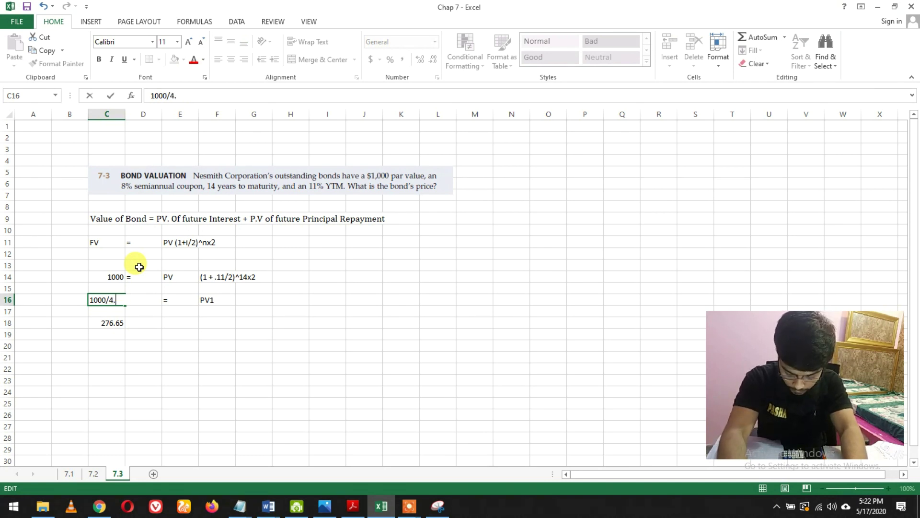
type("4778")
key("Return")
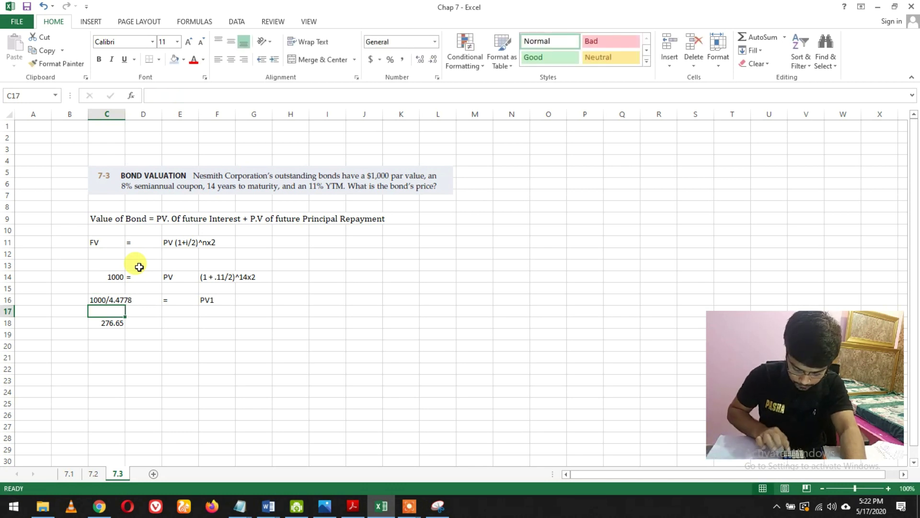
key("Down")
type("2")
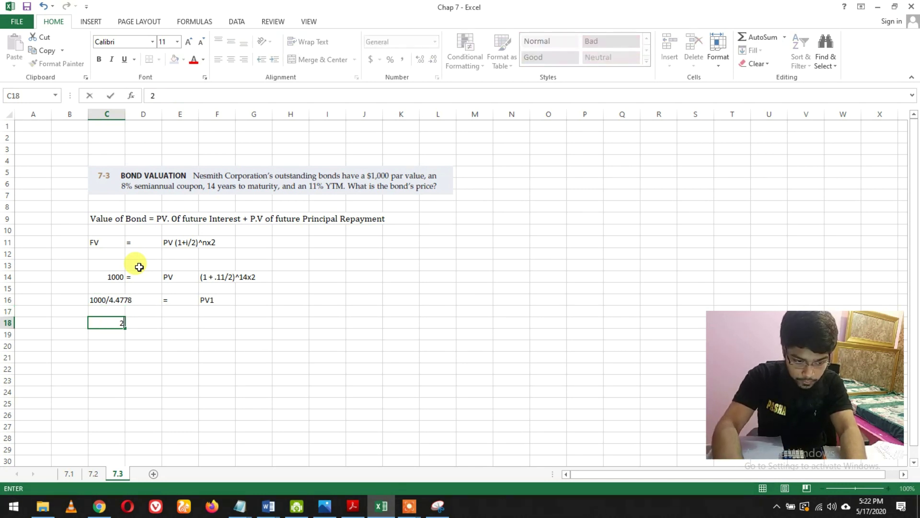
type("23")
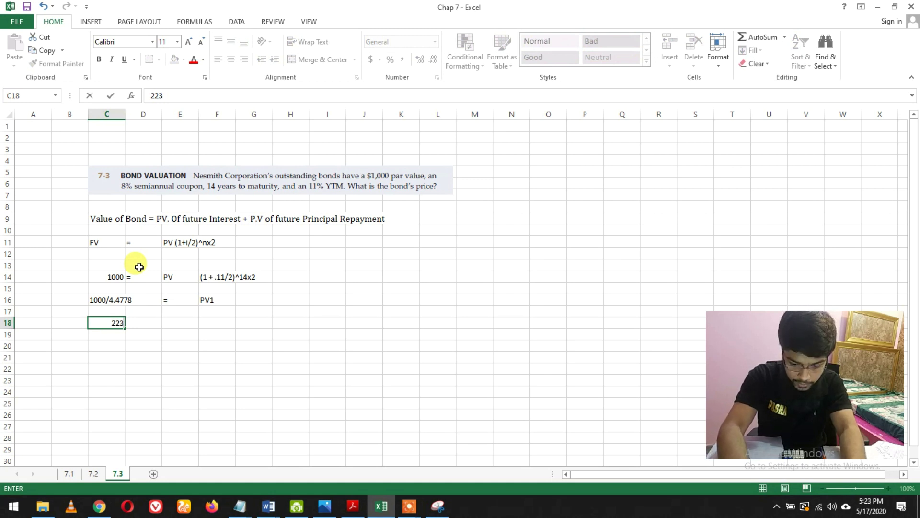
type(".321")
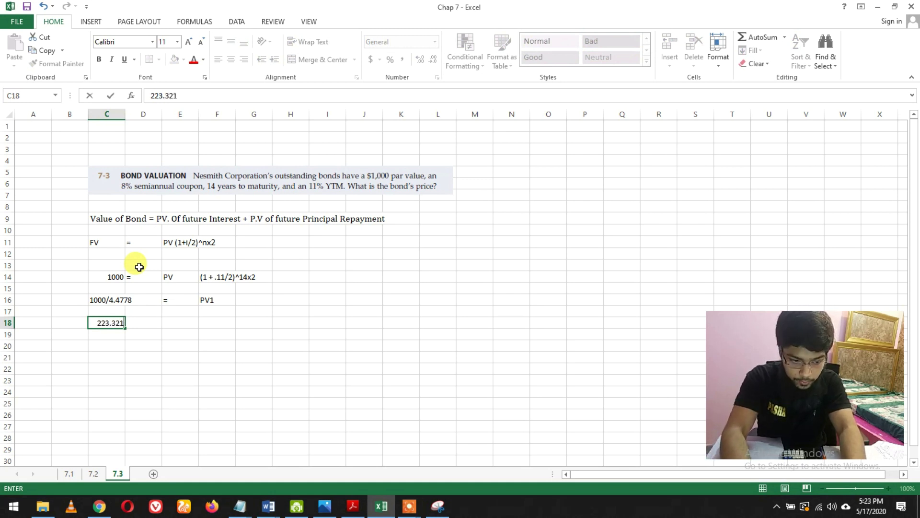
key("Return")
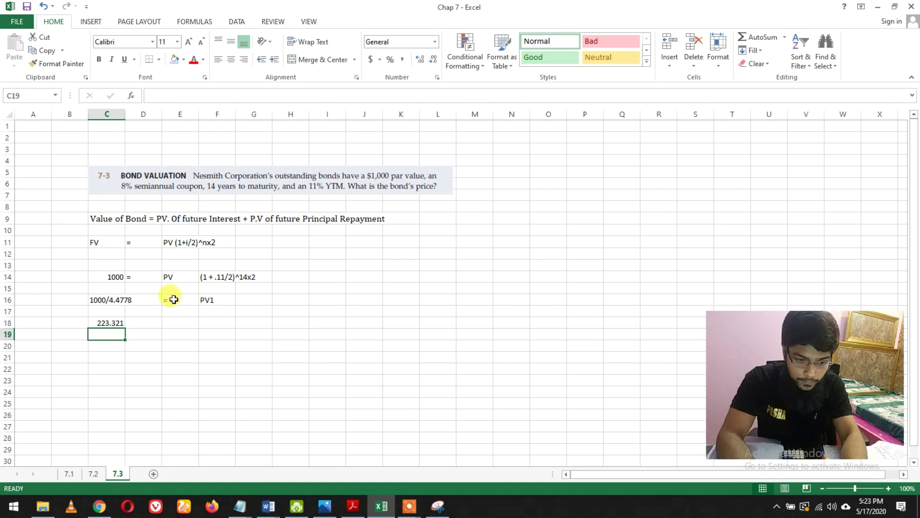
left_click_drag(173, 299, 203, 302)
- Copy the = PV1 label from row 16 into row 18 beside 223.321
key("ctrl+c")
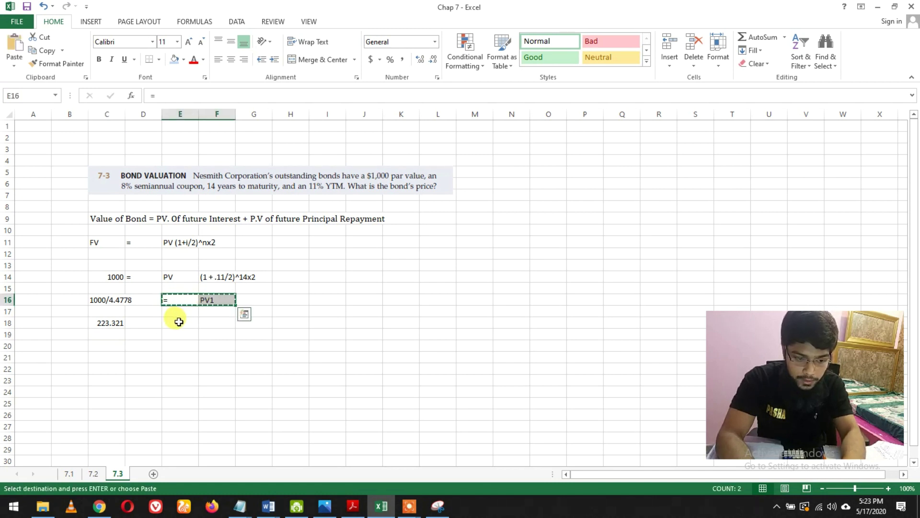
left_click(181, 321)
key("ctrl+v")
- Shade the 223.321 = PV1 result row light blue
left_click(101, 323)
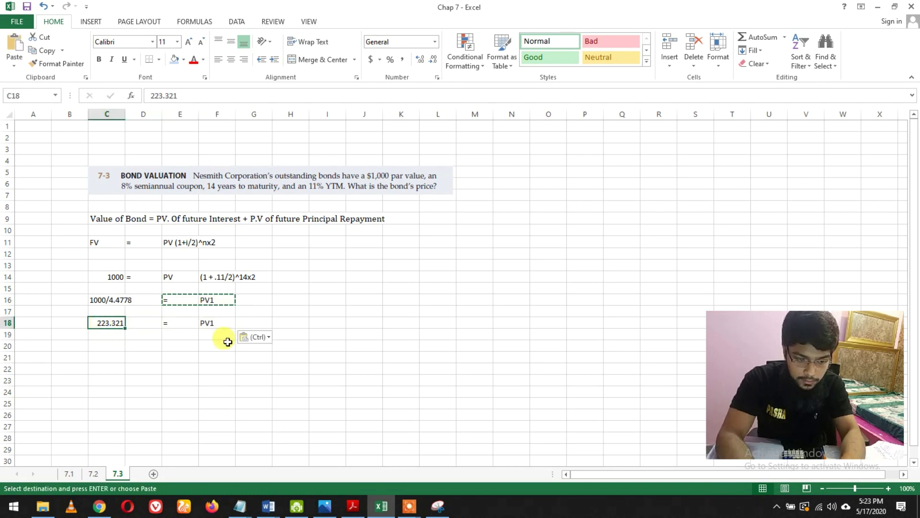
left_click_drag(135, 330, 206, 323)
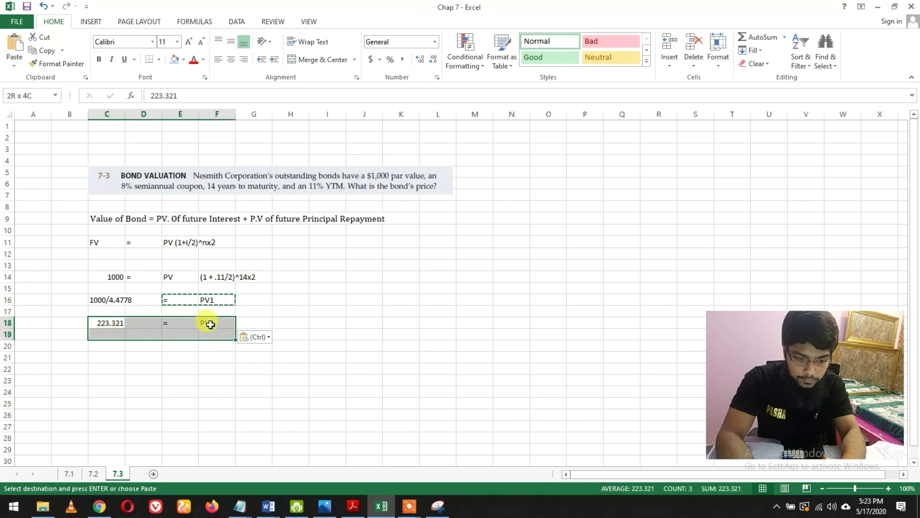
left_click(174, 59)
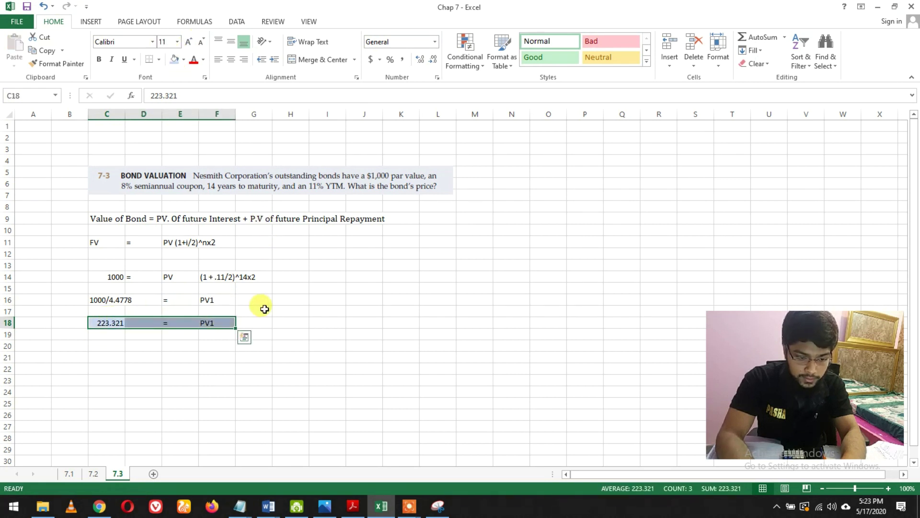
left_click(252, 310)
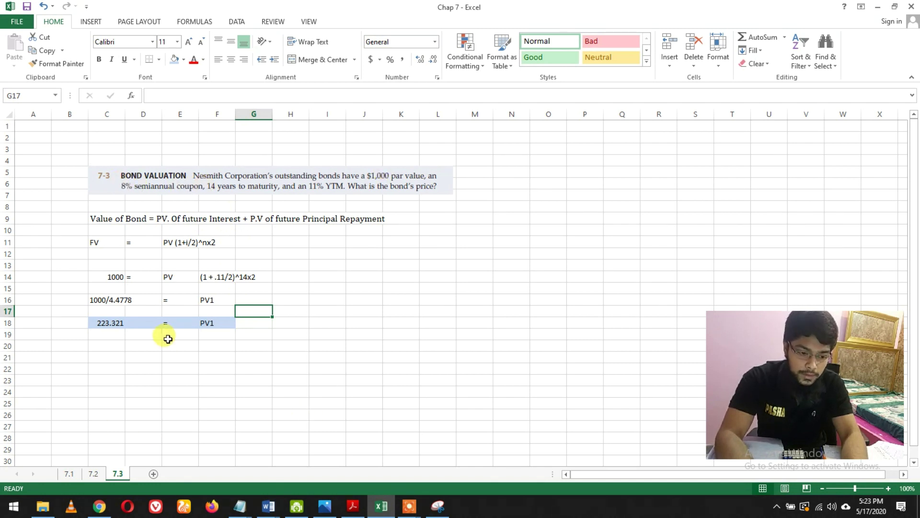
left_click(108, 367)
- Copy the handwritten P.V = PMT annuity formula picture from sheet 7.1 into sheet 7.3
left_click(69, 474)
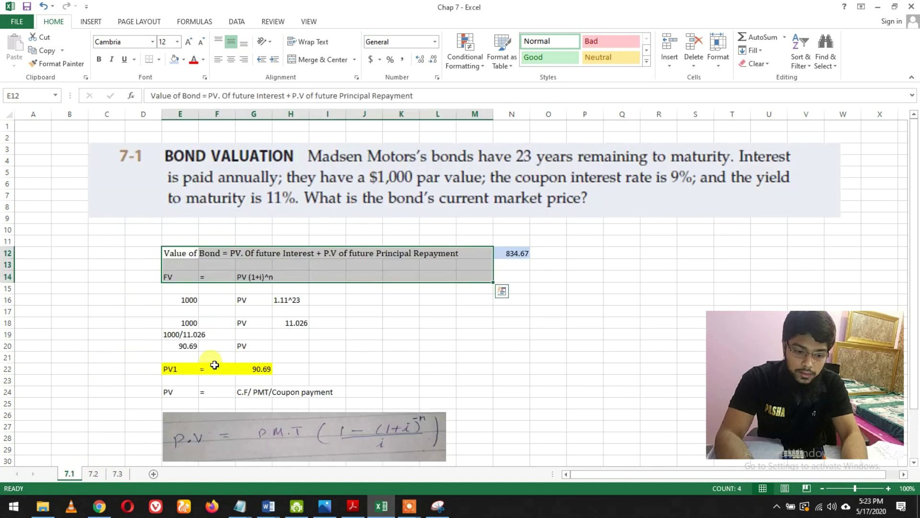
left_click(264, 428)
key("ctrl+c")
left_click(117, 474)
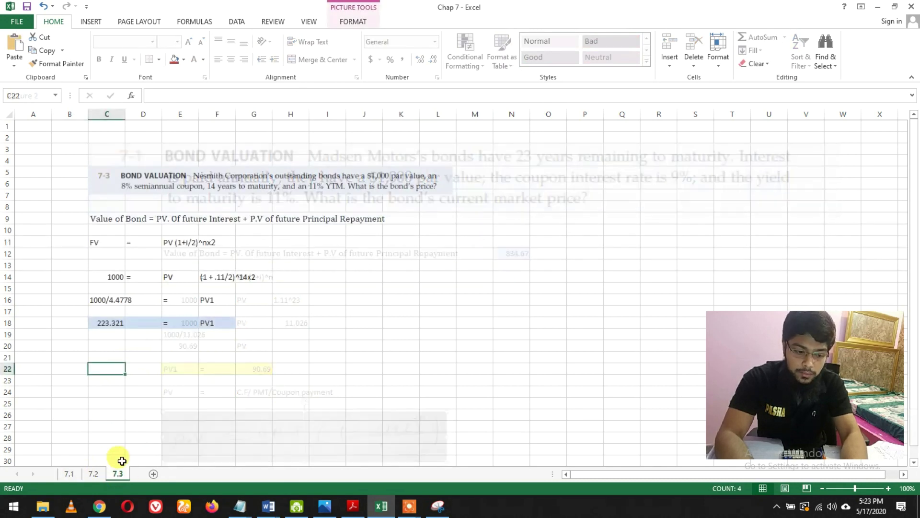
key("ctrl+v")
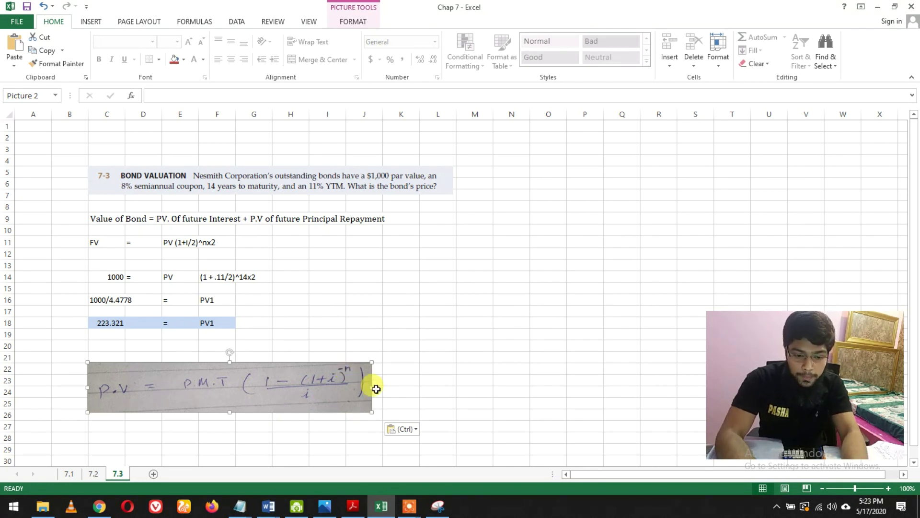
left_click(408, 379)
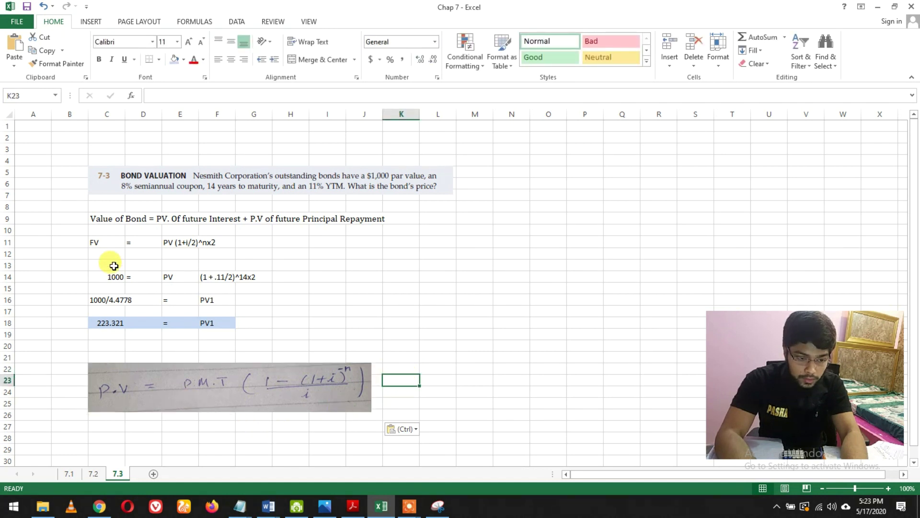
- Enter the label PV2= in C27
left_click(142, 428)
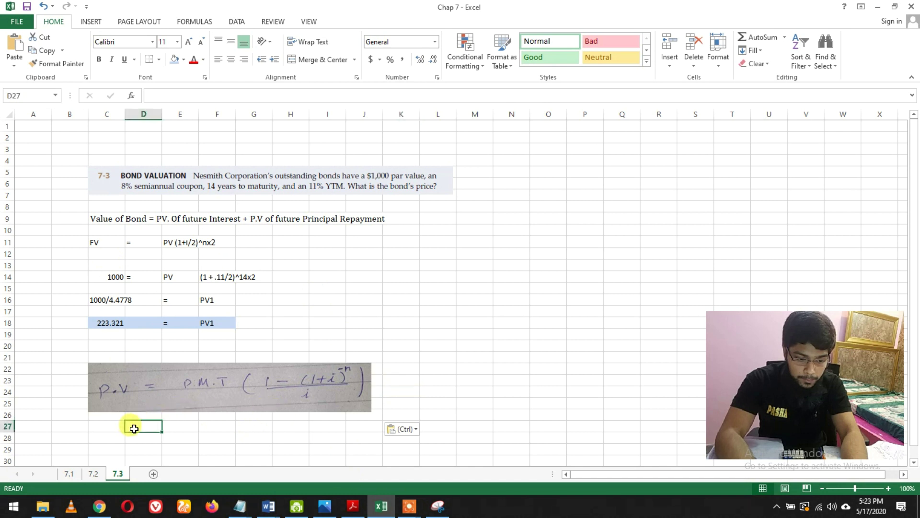
left_click(118, 426)
type("PV@")
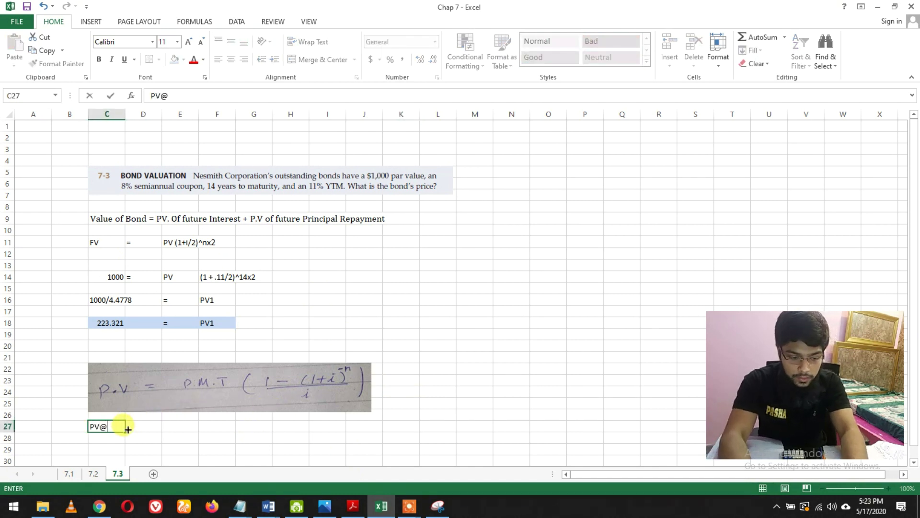
key("BackSpace")
type("2=")
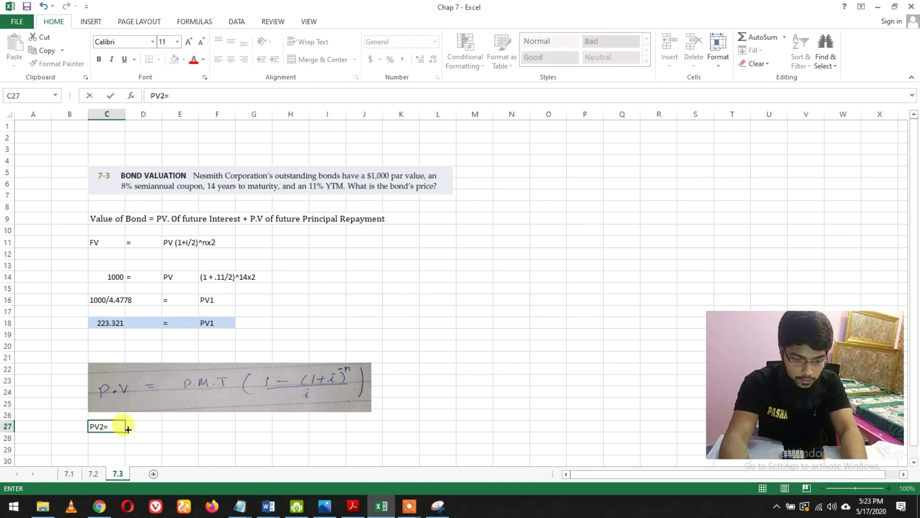
key("Return")
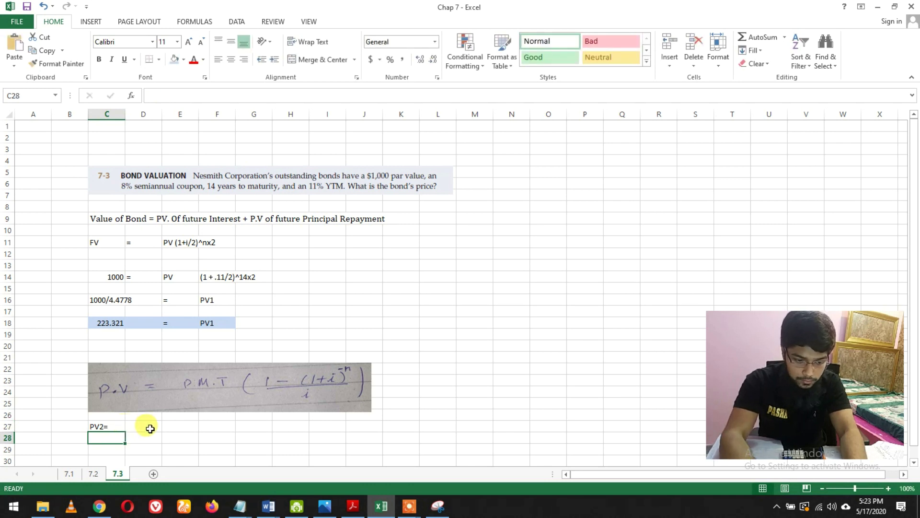
- Enter the semiannual coupon 40 in D27
left_click(153, 427)
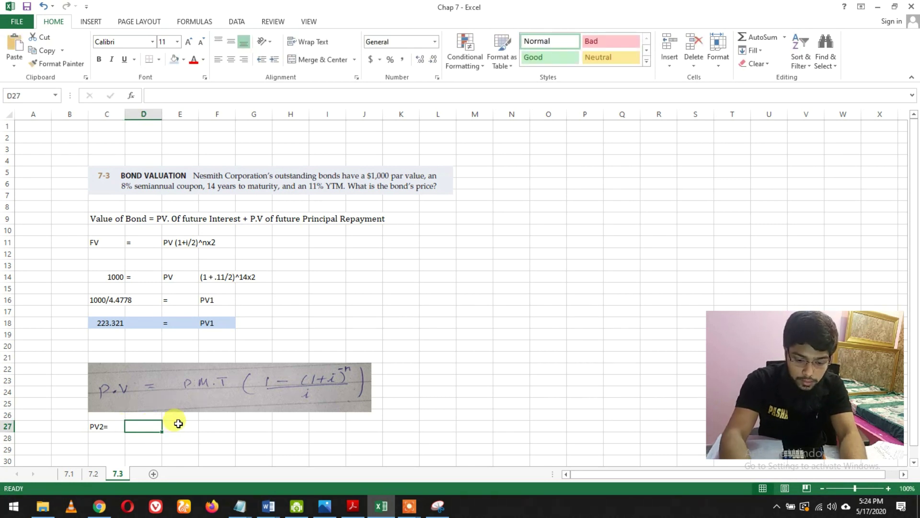
type("40")
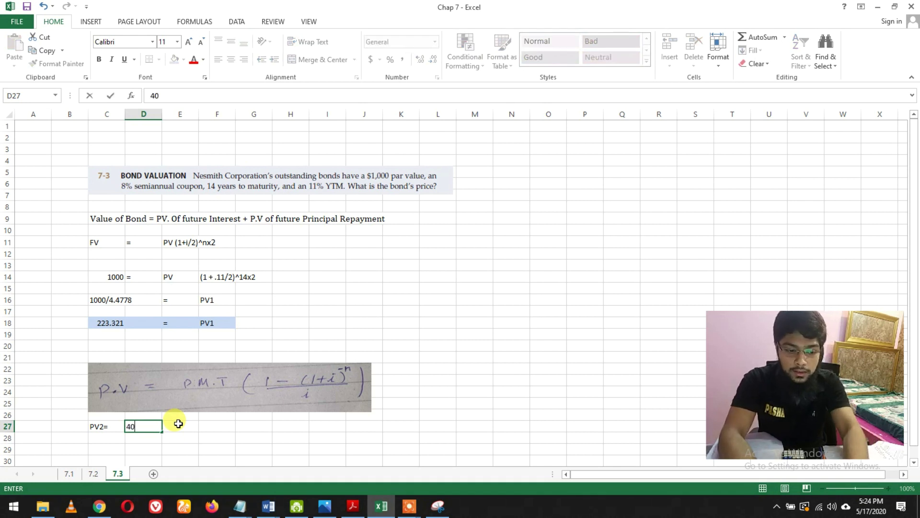
key("BackSpace")
key("BackSpace")
type("80/2")
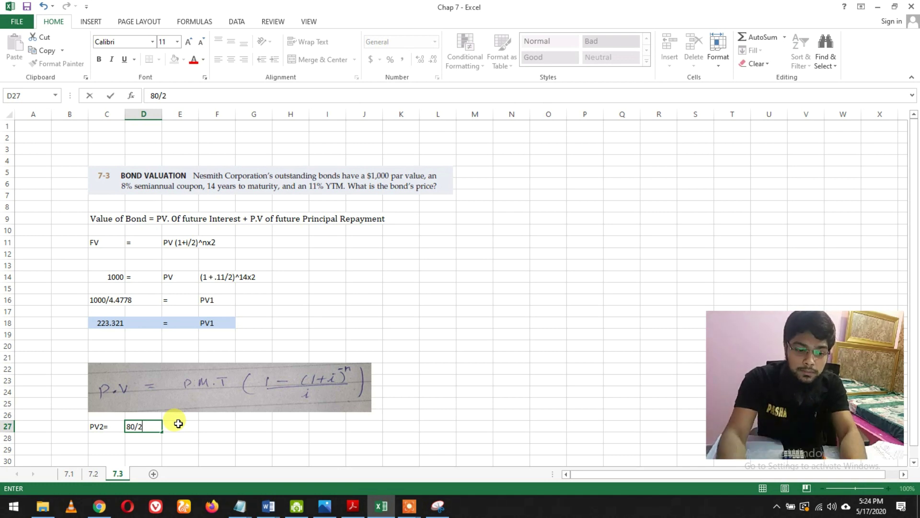
key("BackSpace")
key("BackSpace")
key("BackSpace")
key("BackSpace")
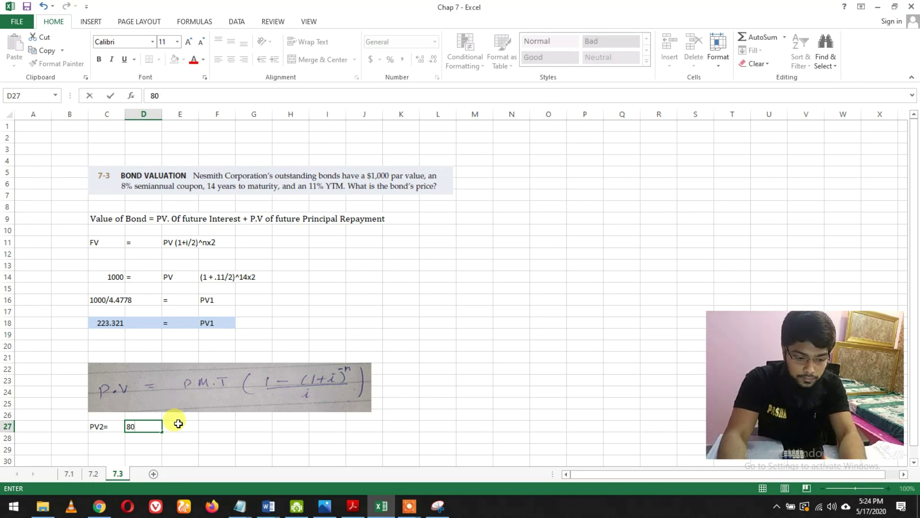
type("40")
left_click(179, 424)
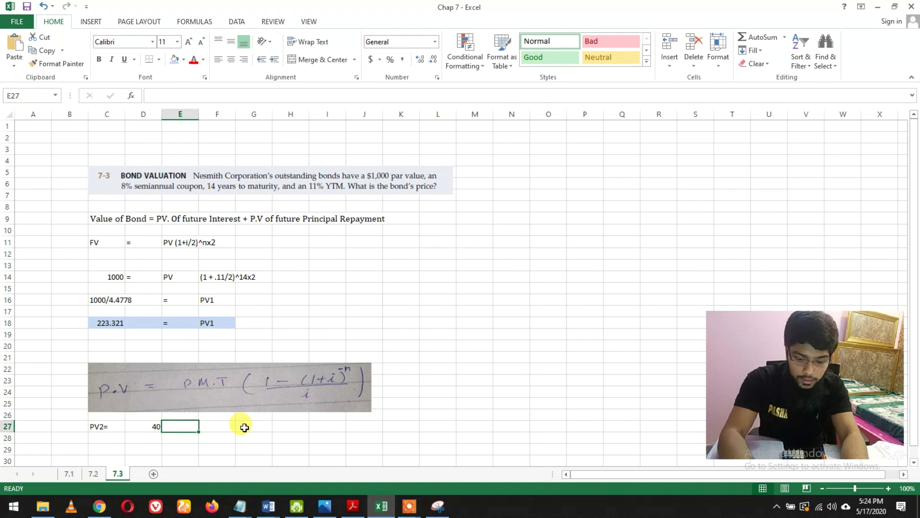
- Type the annuity factor {1- (1 + 0.055)^-28} / 0.055 into E27
type("(1")
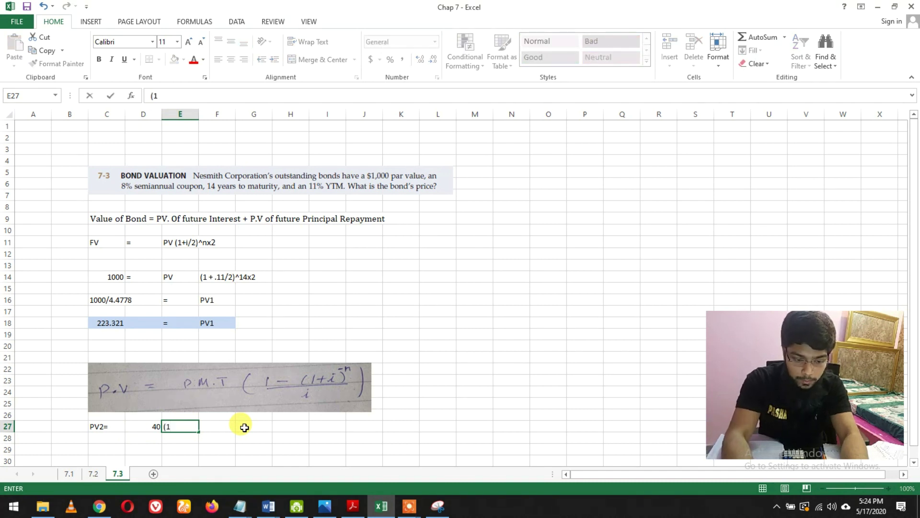
key("BackSpace")
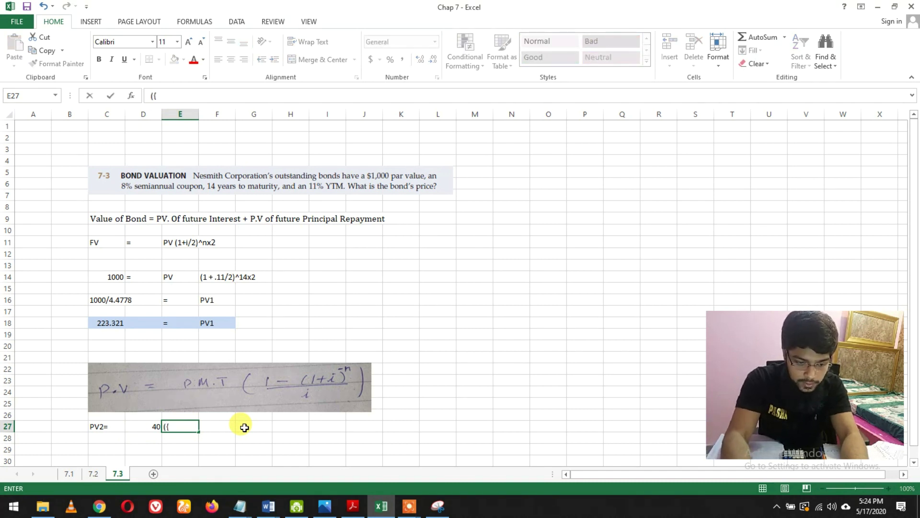
key("BackSpace")
key("BackSpace")
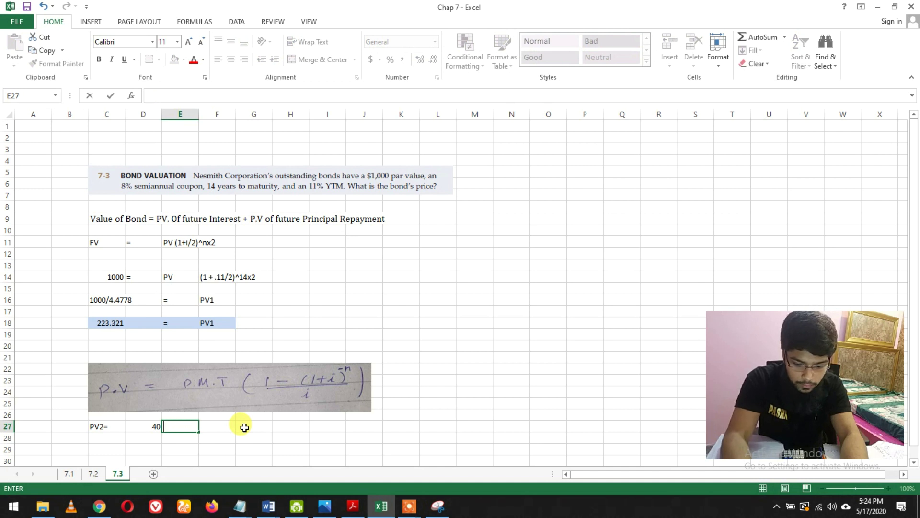
type("{1")
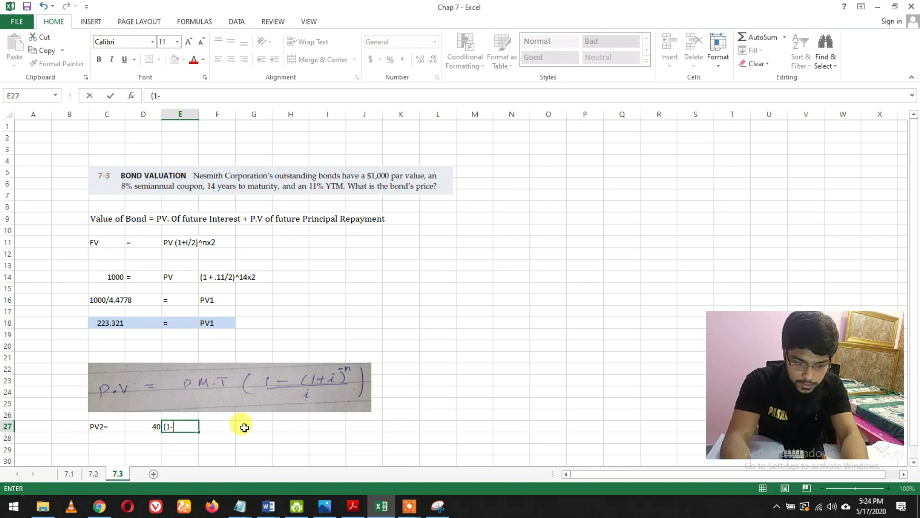
type("- (")
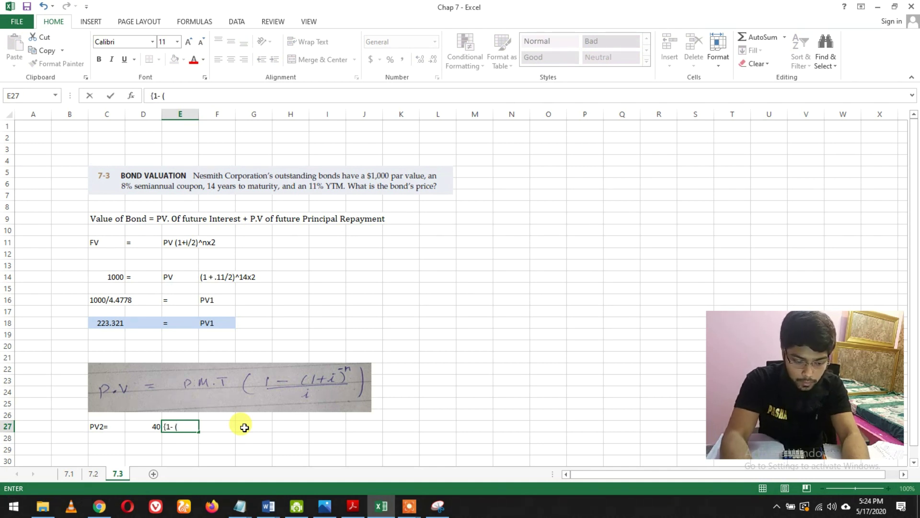
type("1 + ")
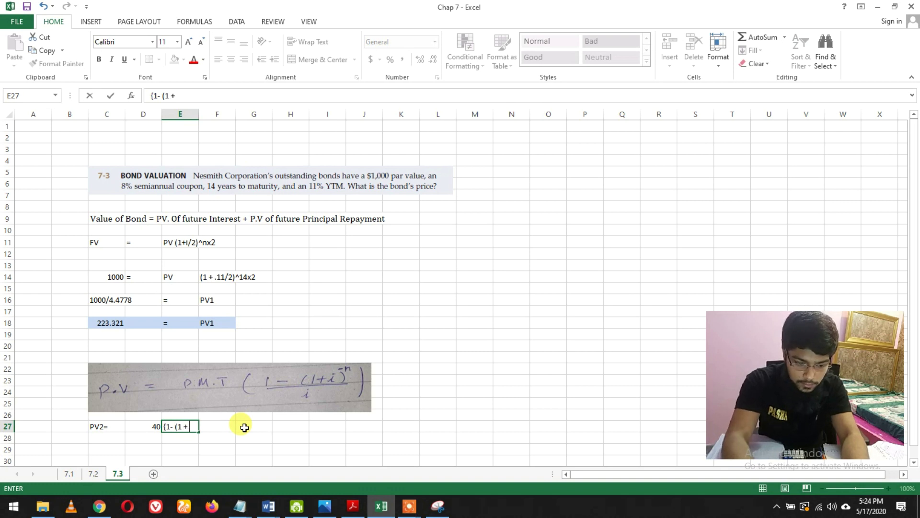
type("0.055")
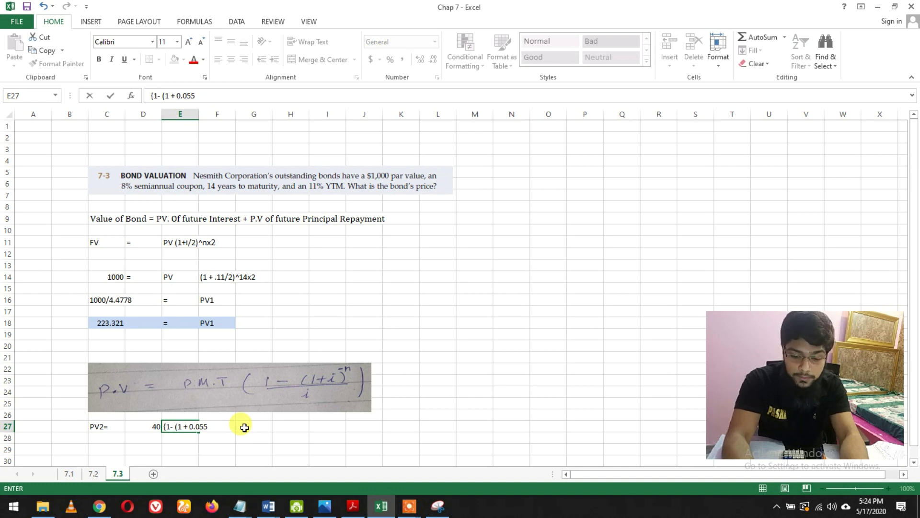
type(")^")
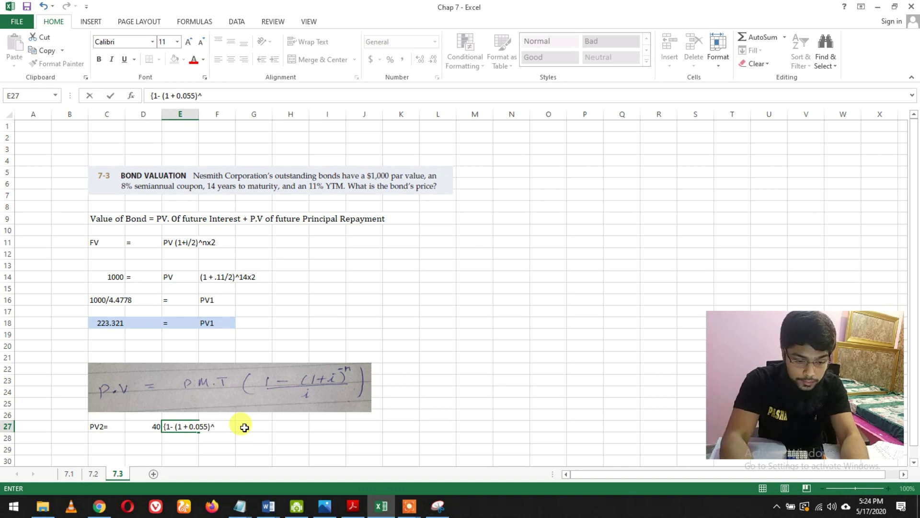
type("-")
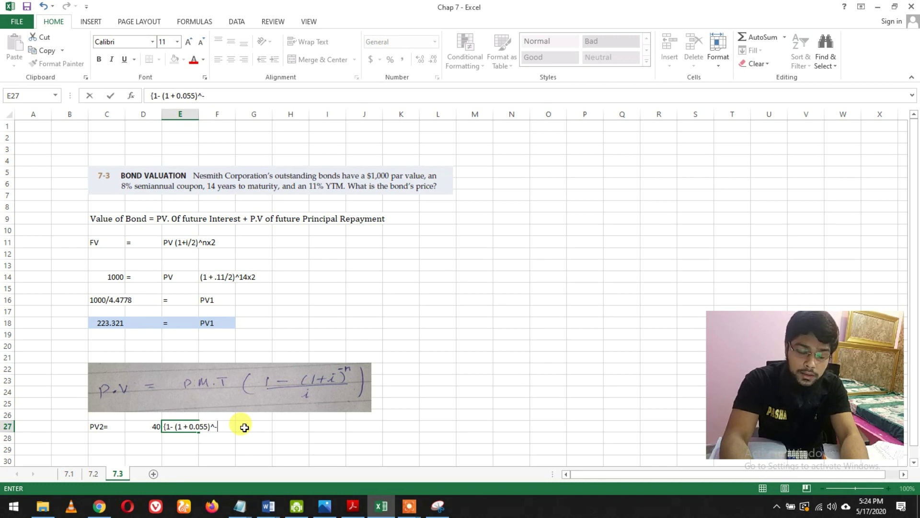
type("28")
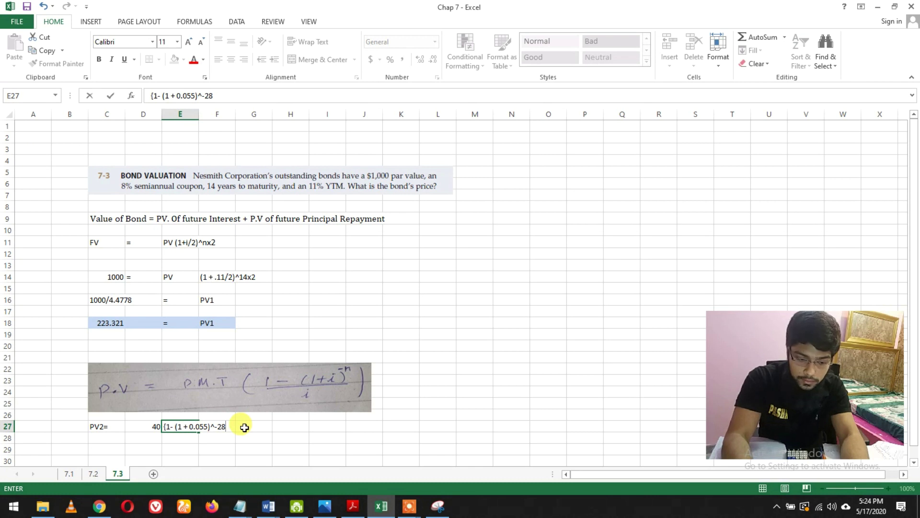
type("} /")
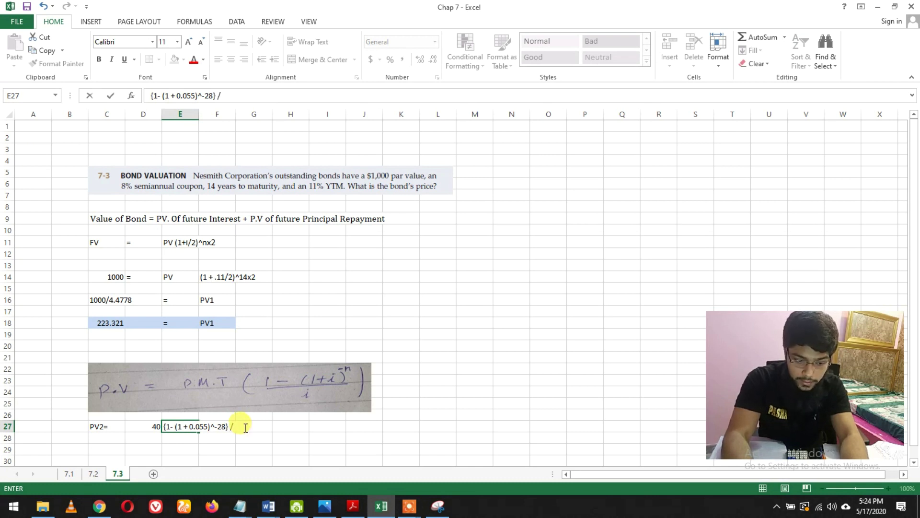
type(" 0.05")
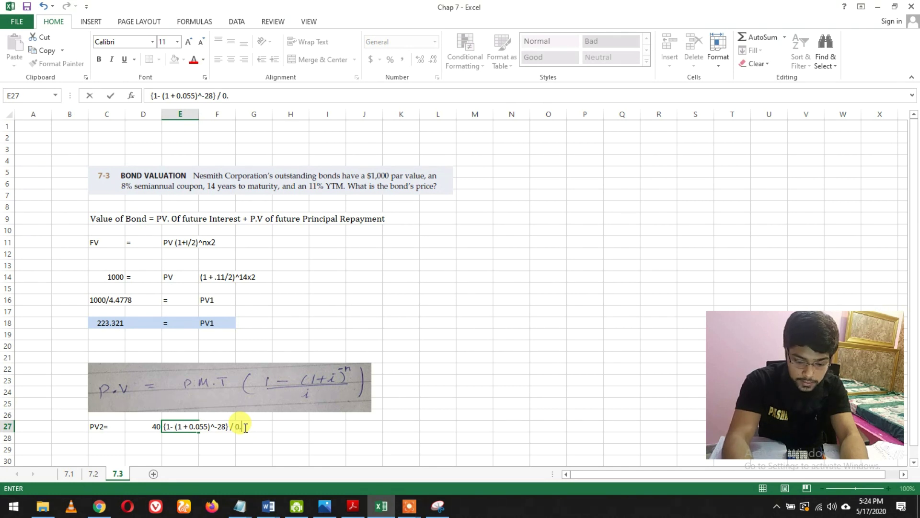
type("5")
key("Return")
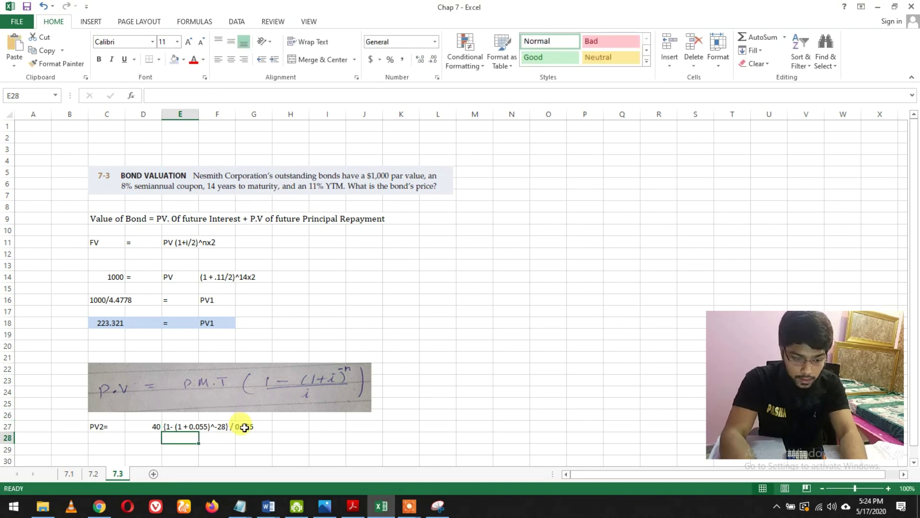
- Enter the coupon amount 40 in cell D28
left_click(117, 438)
left_click(135, 439)
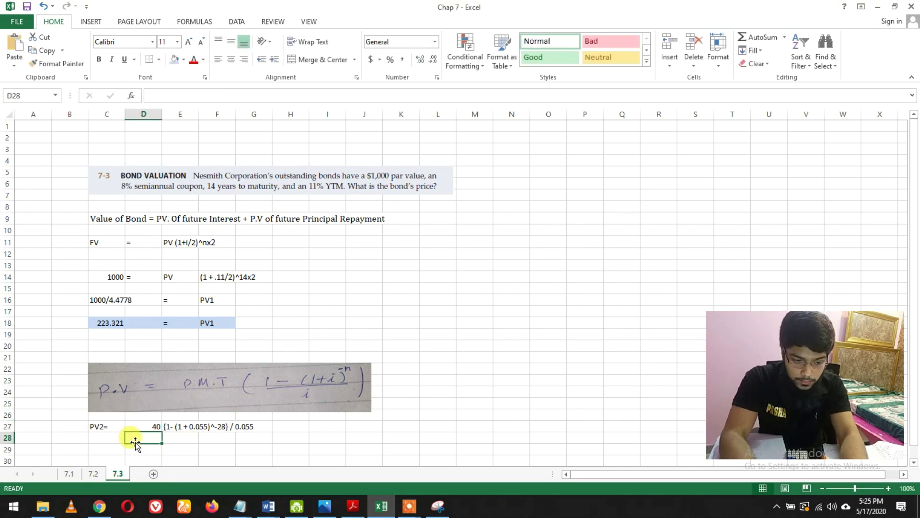
left_click(113, 446)
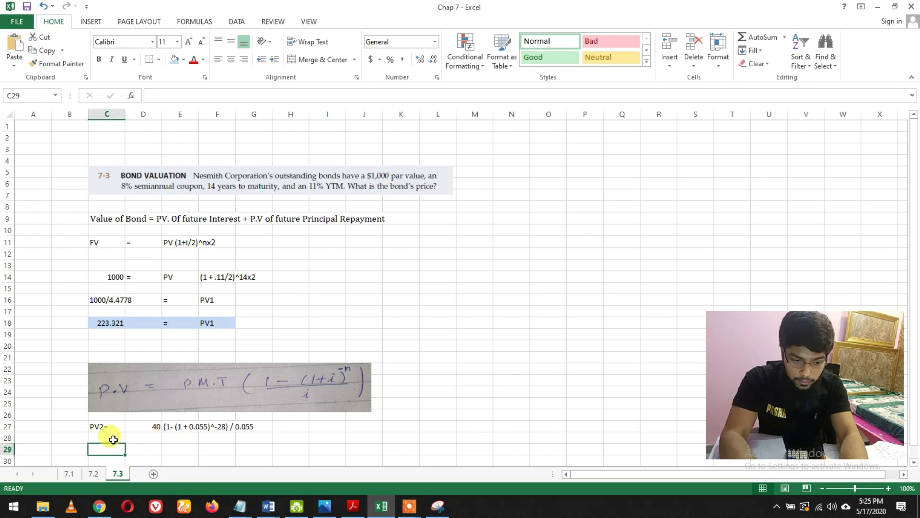
left_click(115, 438)
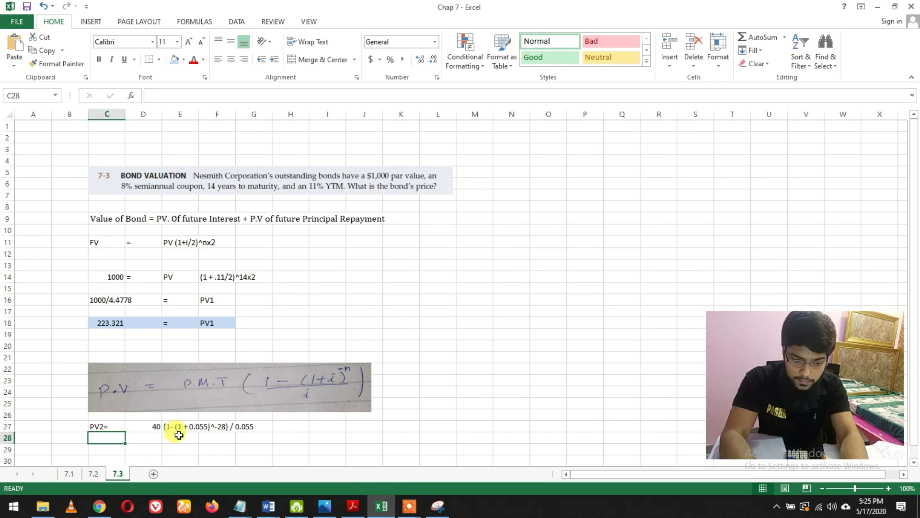
left_click(147, 438)
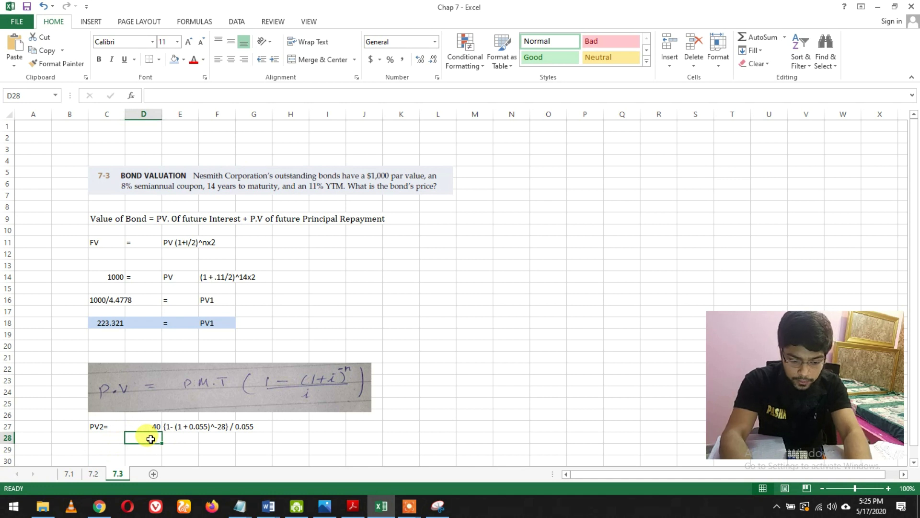
type("40")
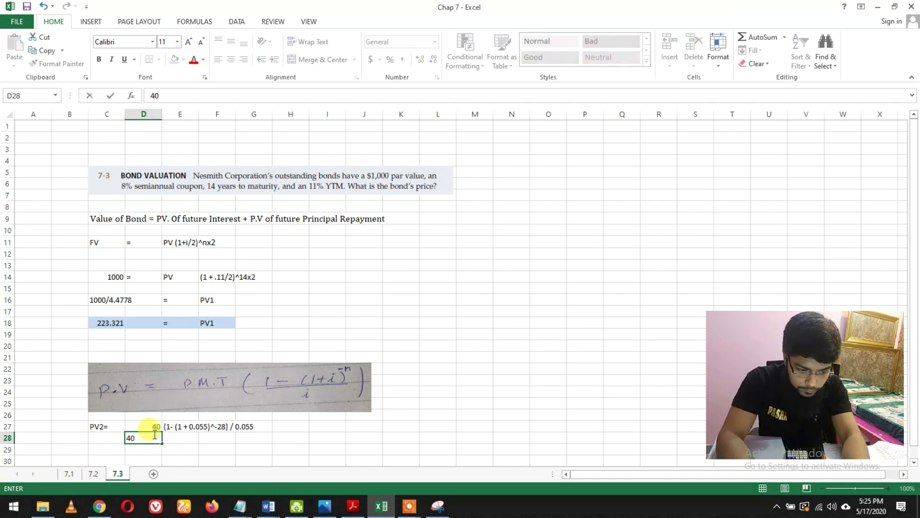
- Make both D27 and D28 read '40 x'
double_click(155, 426)
type("40")
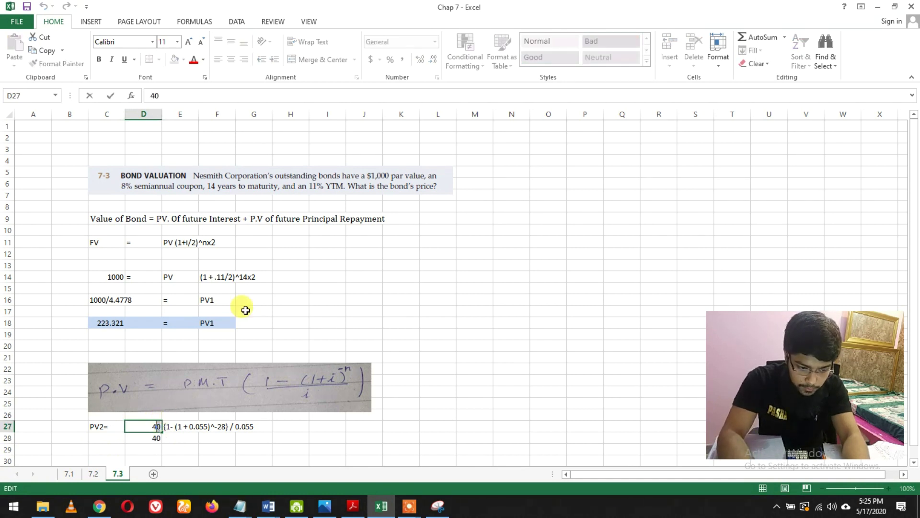
type("x")
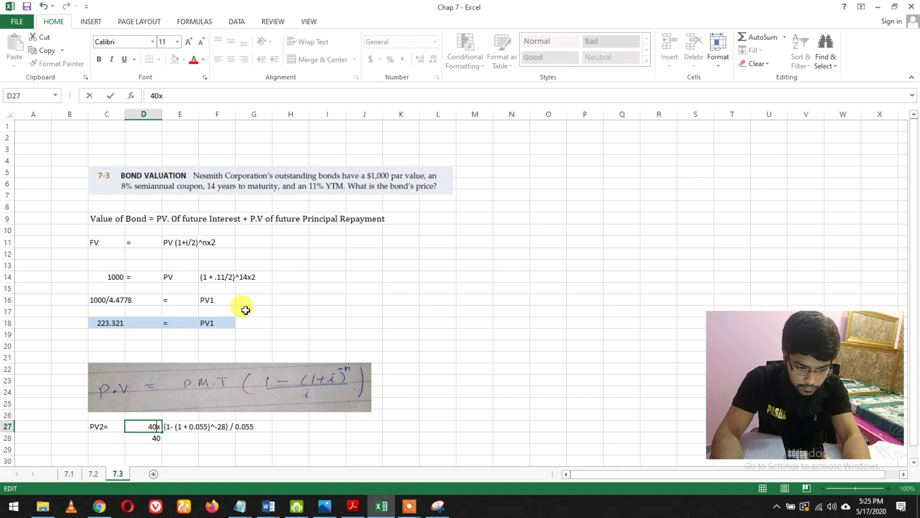
key("BackSpace")
type("x")
key("Return")
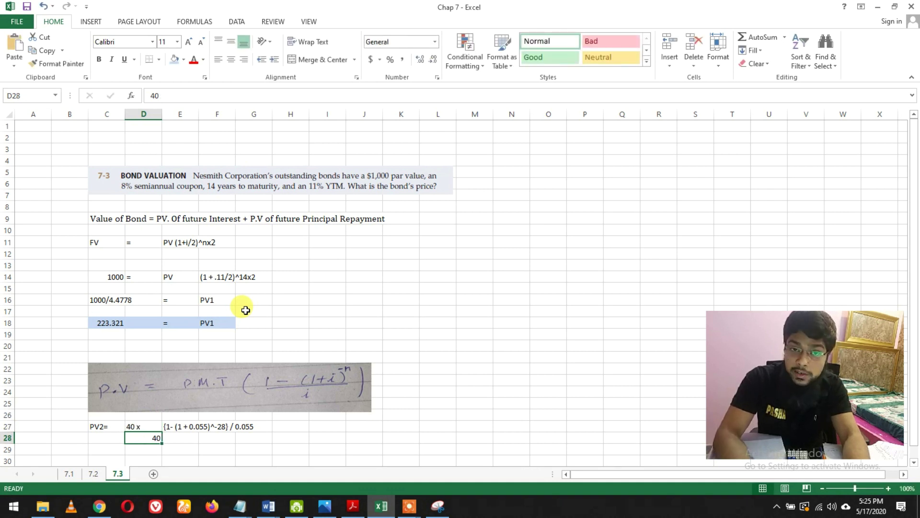
double_click(158, 438)
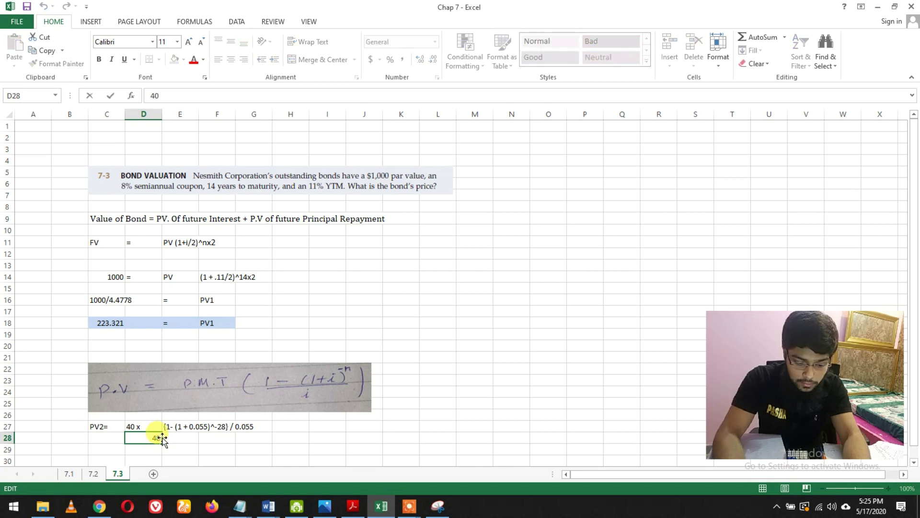
type("x")
key("Return")
- Put the annuity factor value 14.121 in E28, beside the coupon
left_click(178, 436)
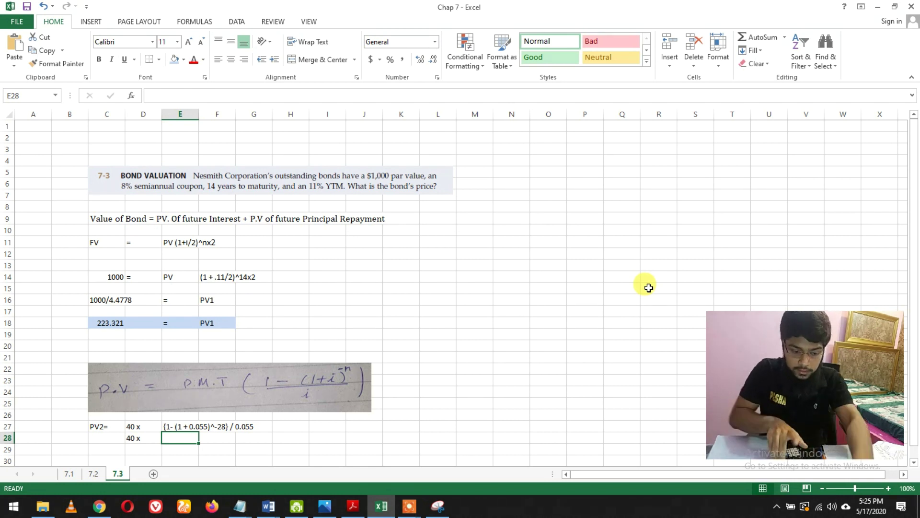
type("14.121")
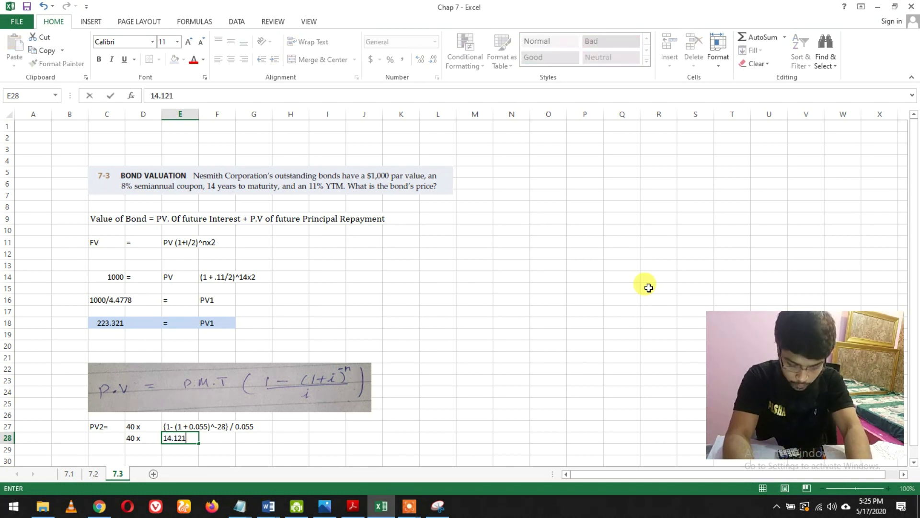
key("Return")
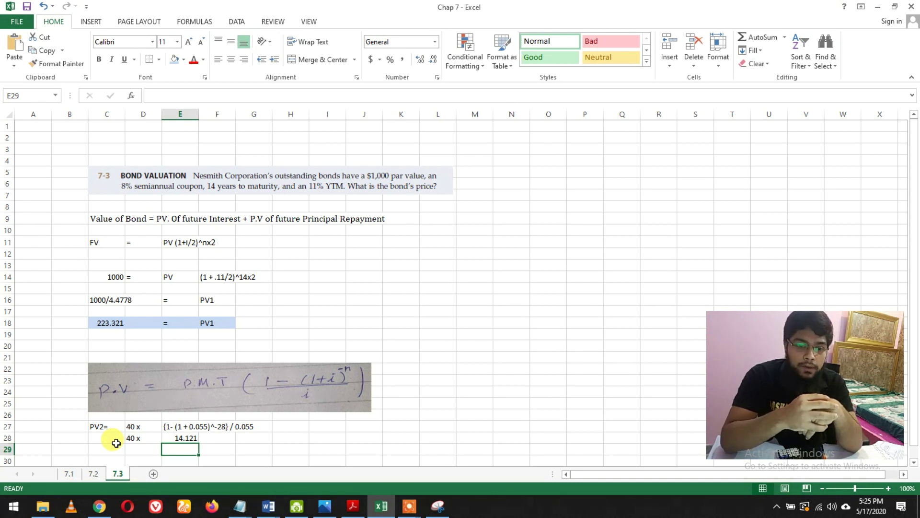
left_click(171, 437)
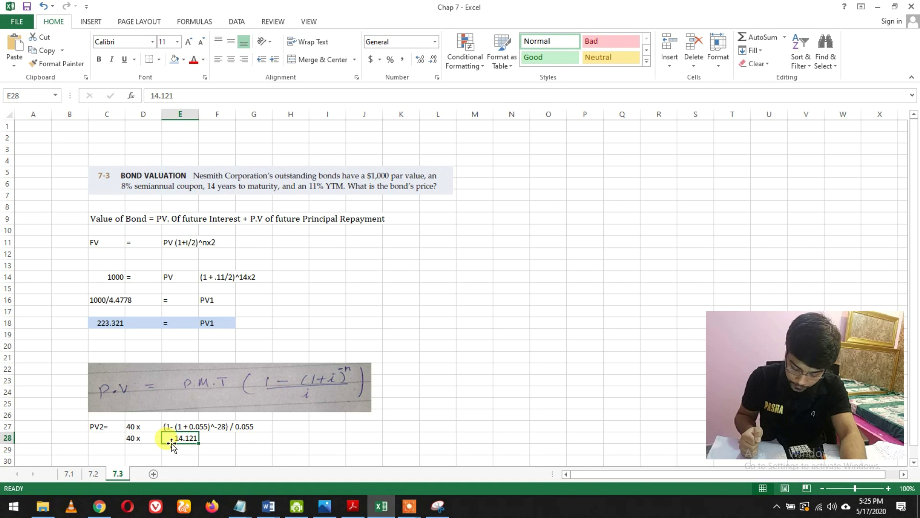
left_click(115, 448)
- Enter an equals sign in C29 and the coupon present value 564.856 in D29
type("=")
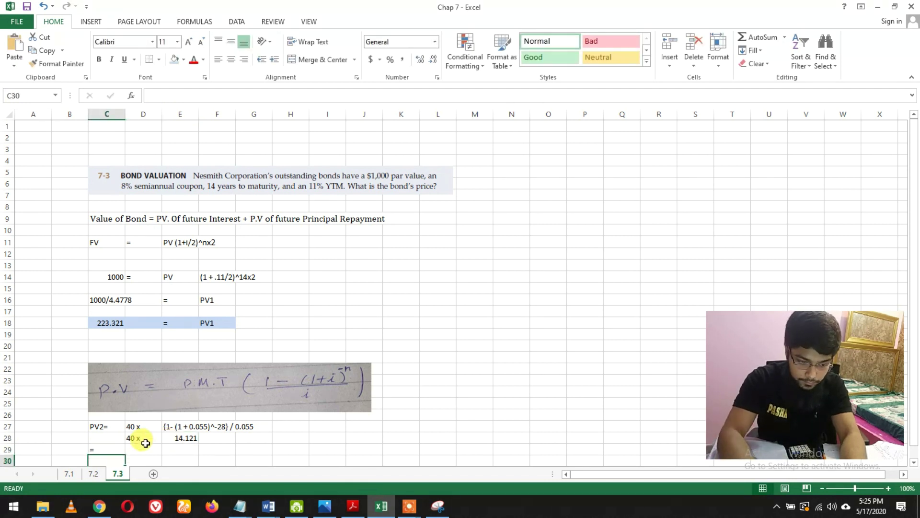
key("Tab")
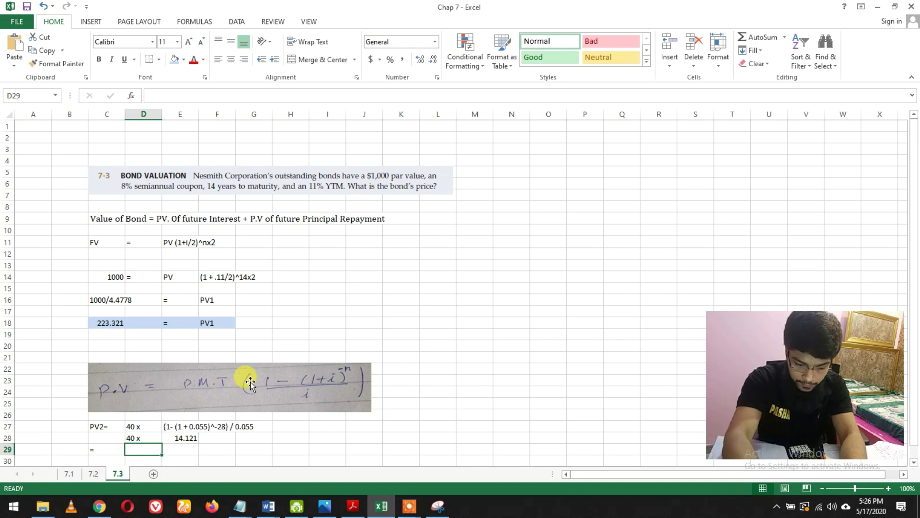
type("564.")
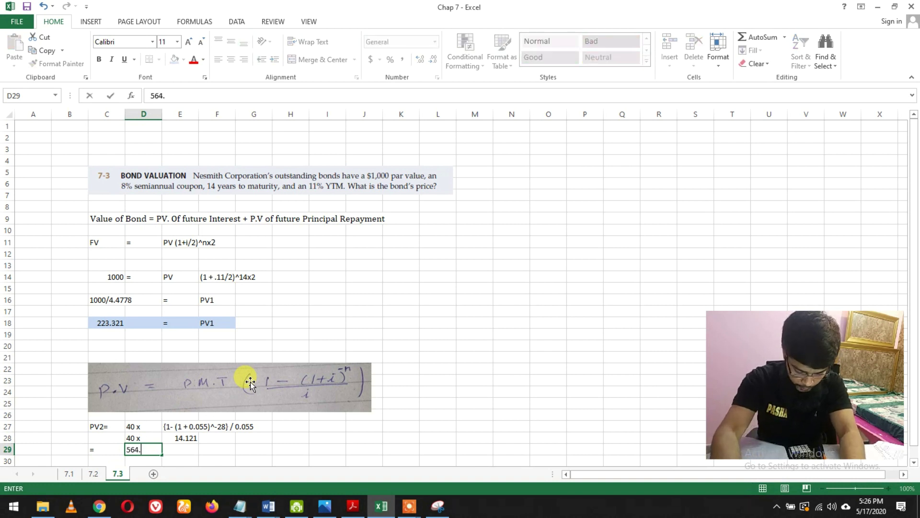
type("7")
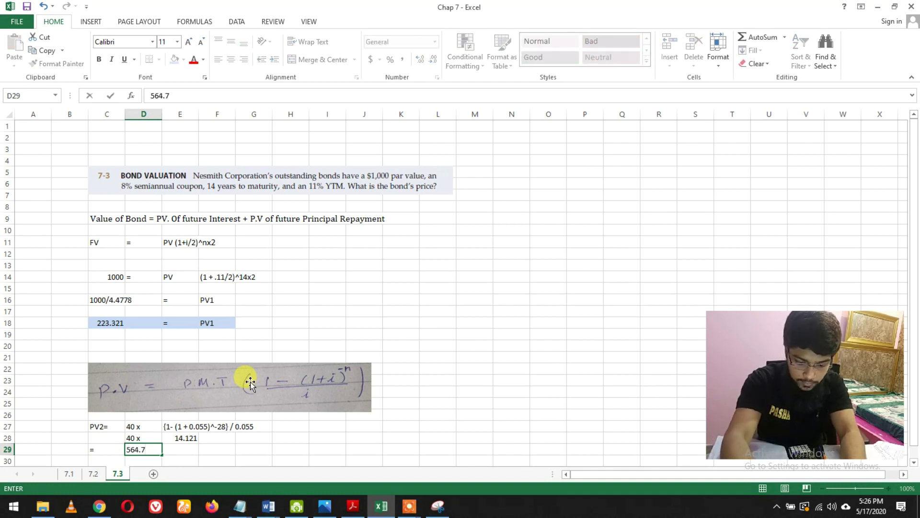
key("BackSpace")
type("856")
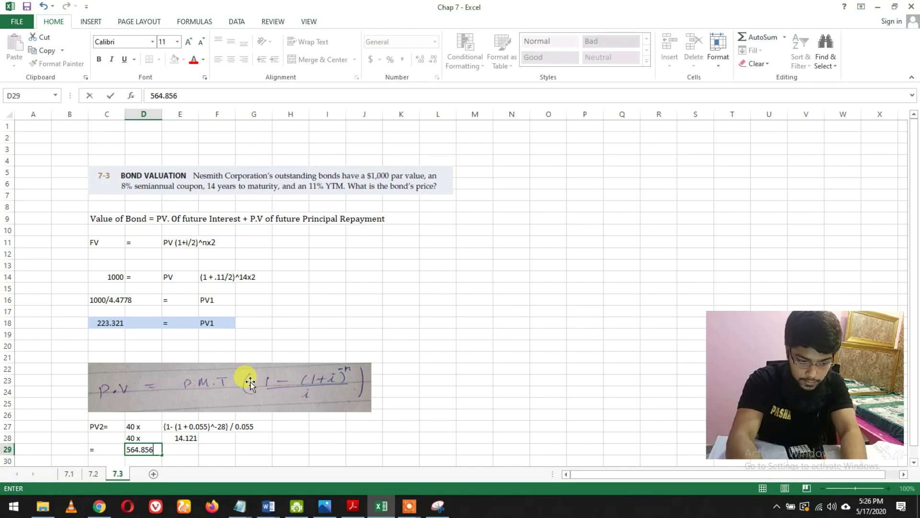
key("Return")
- Copy the PV2= label from C27 into C29, then clear the stray copy from E30
left_click(77, 450)
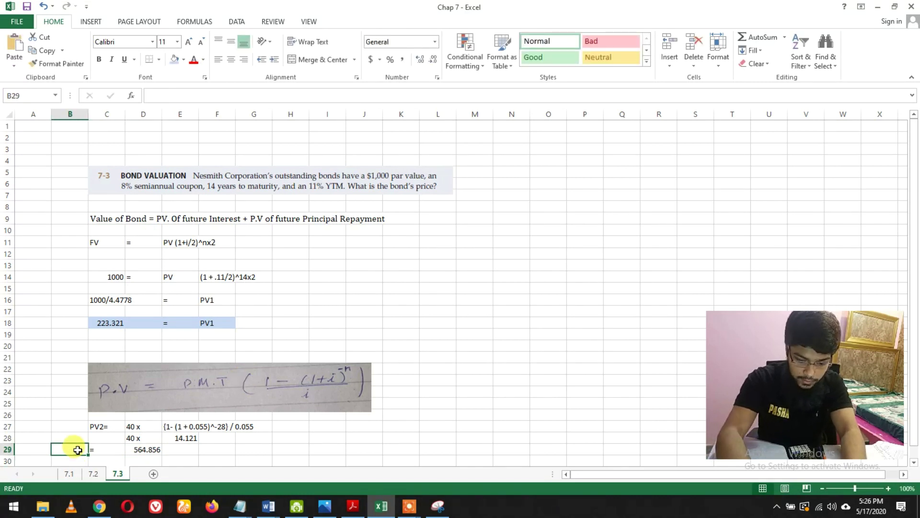
left_click(101, 432)
key("ctrl+c")
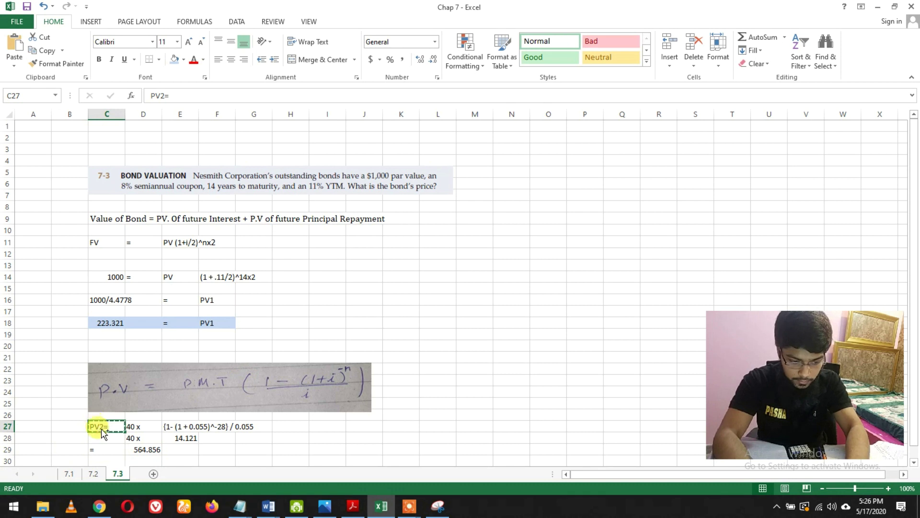
left_click(92, 450)
key("ctrl+v")
left_click(182, 449)
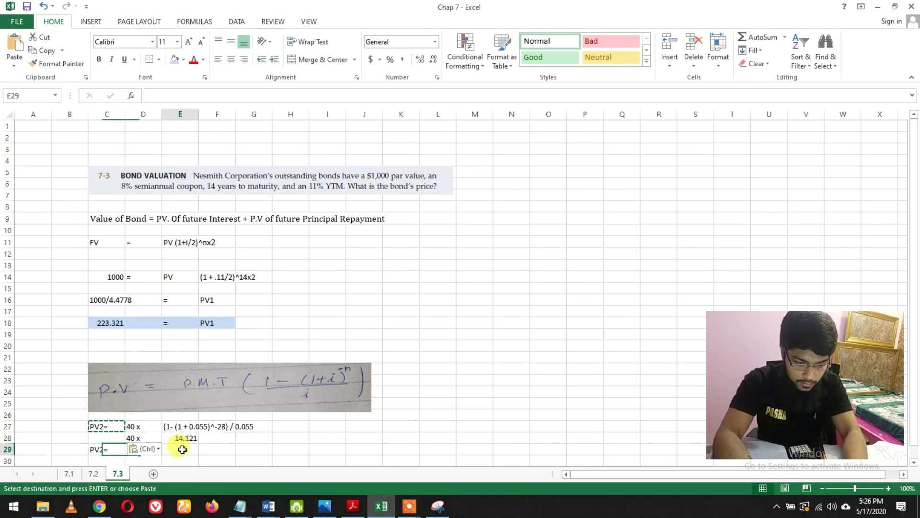
key("Down")
key("Return")
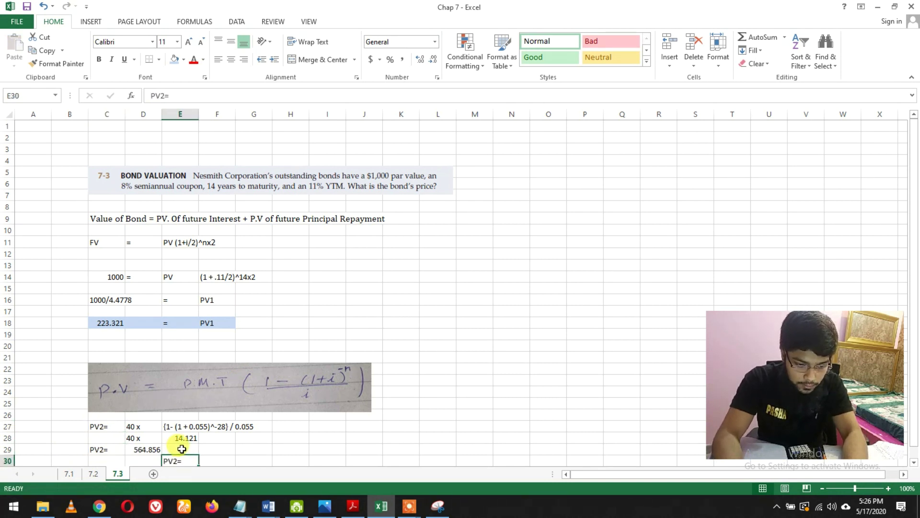
key("Down")
left_click(180, 449)
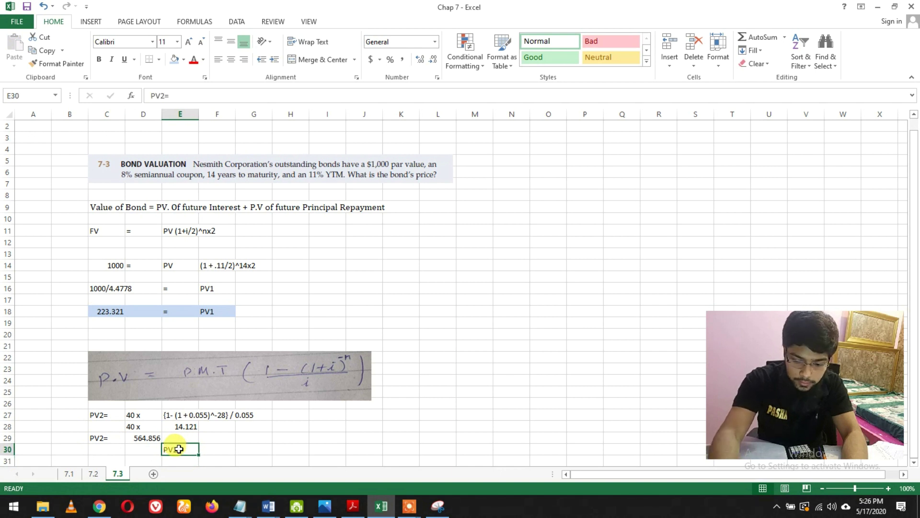
key("Delete")
- Give the PV2= 564.856 cells in row 29 a light blue fill
left_click_drag(144, 438, 93, 438)
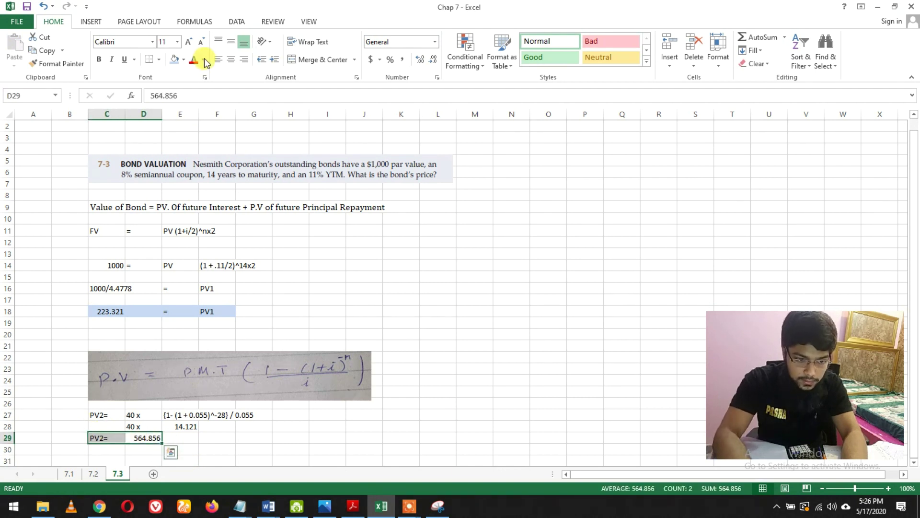
left_click(174, 58)
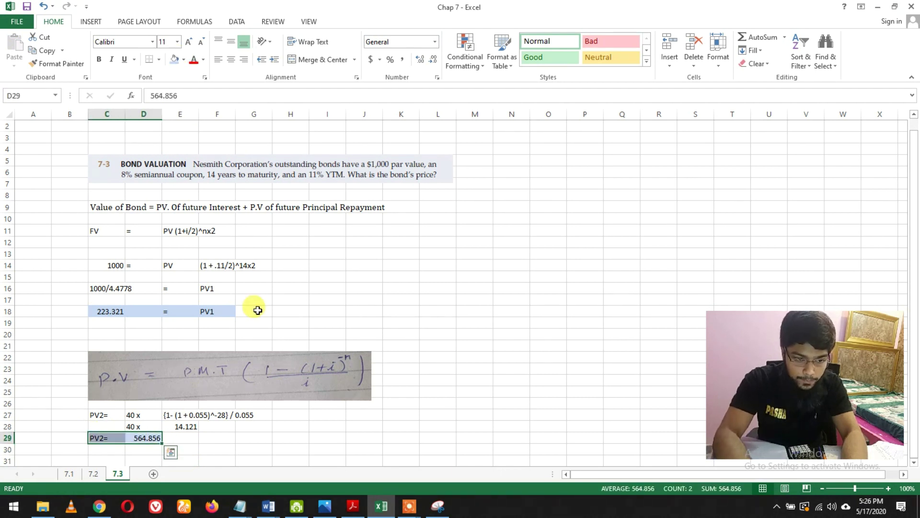
left_click(430, 205)
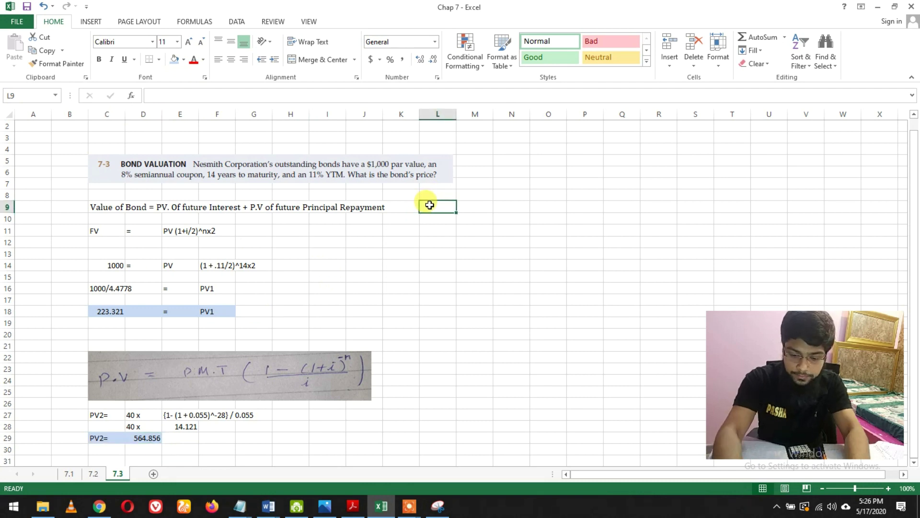
- Write = in L9 and the sum 223.321+564.856 in M9
type("=")
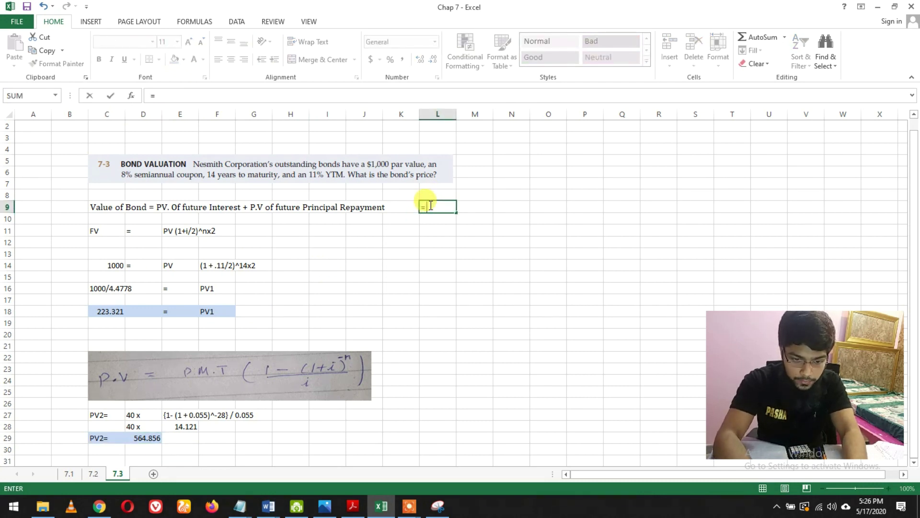
key("Return")
key("Return")
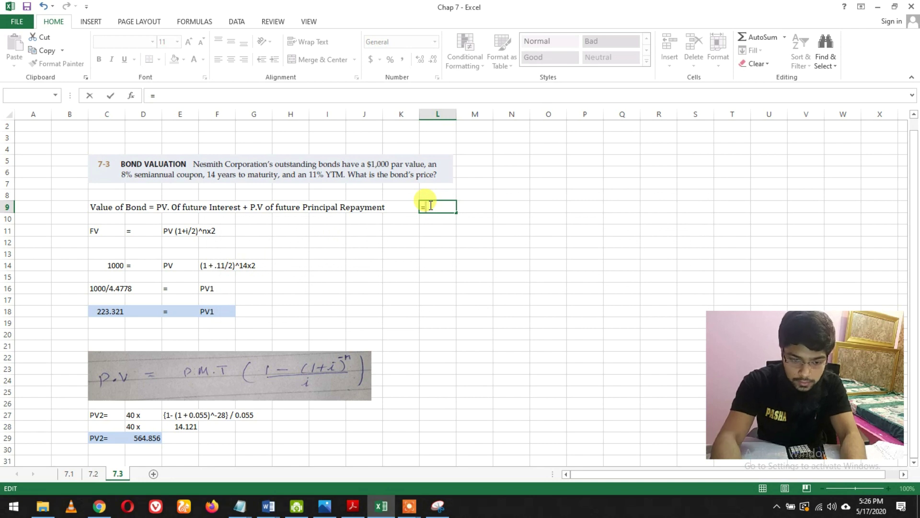
key("Return")
key("Return")
key("Escape")
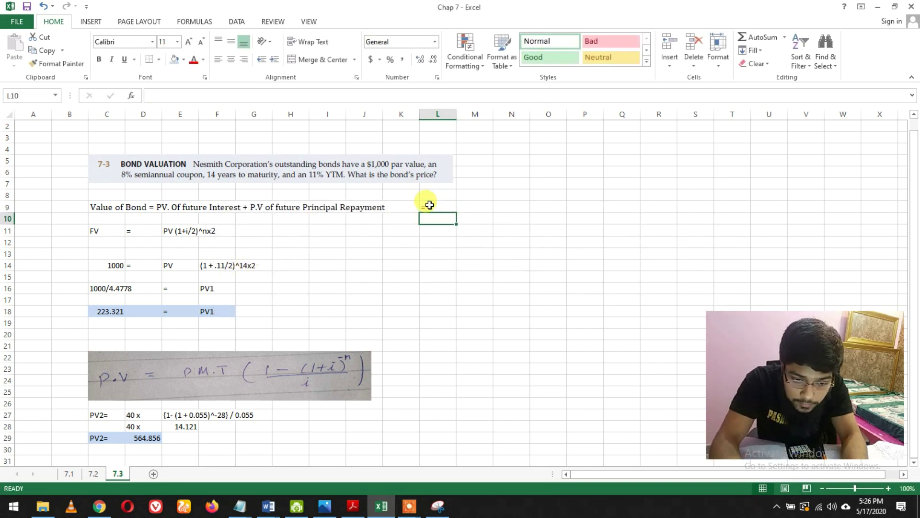
left_click(473, 211)
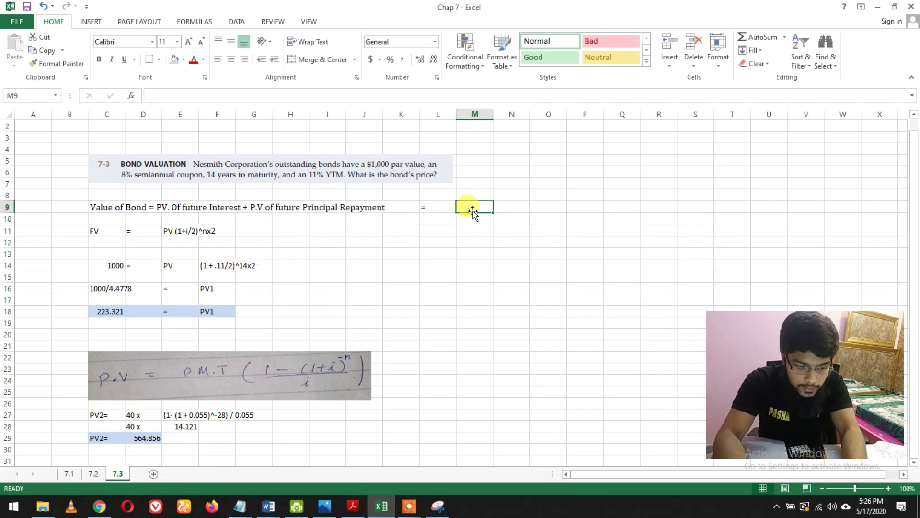
type("22")
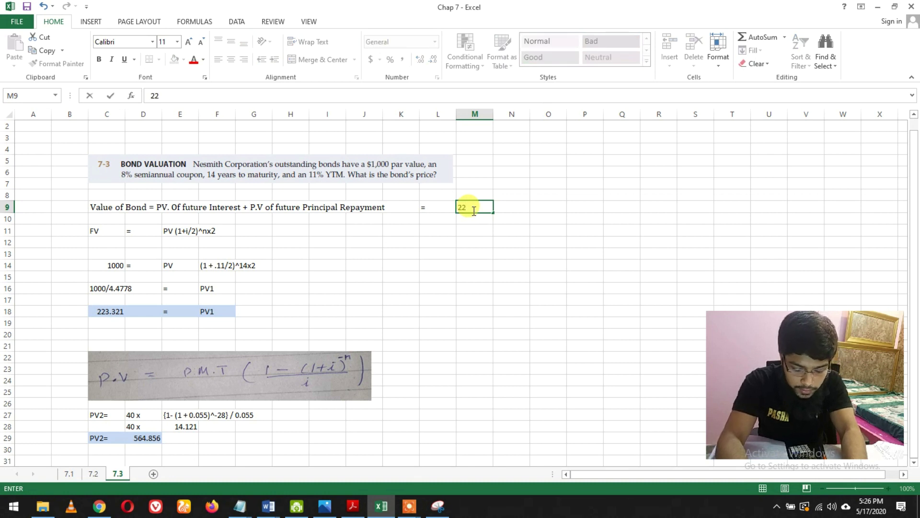
type("3.")
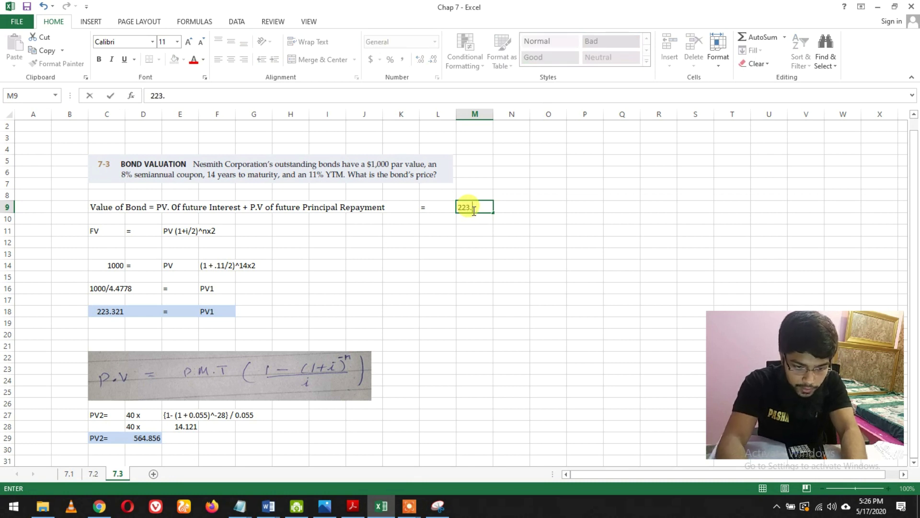
type("321")
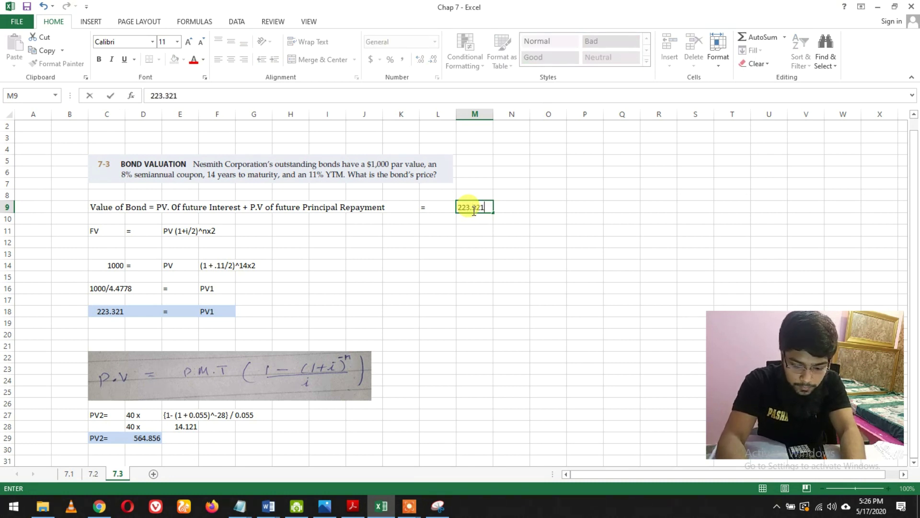
type("+")
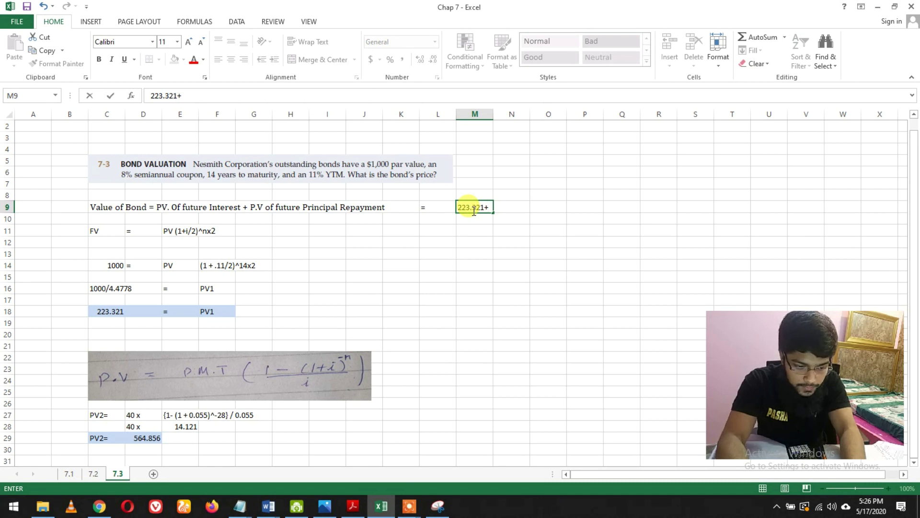
type("56")
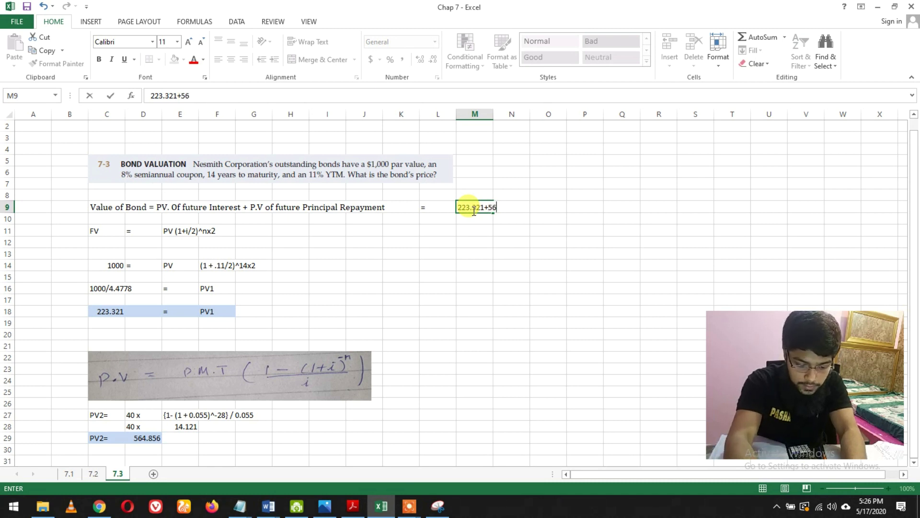
type("4.")
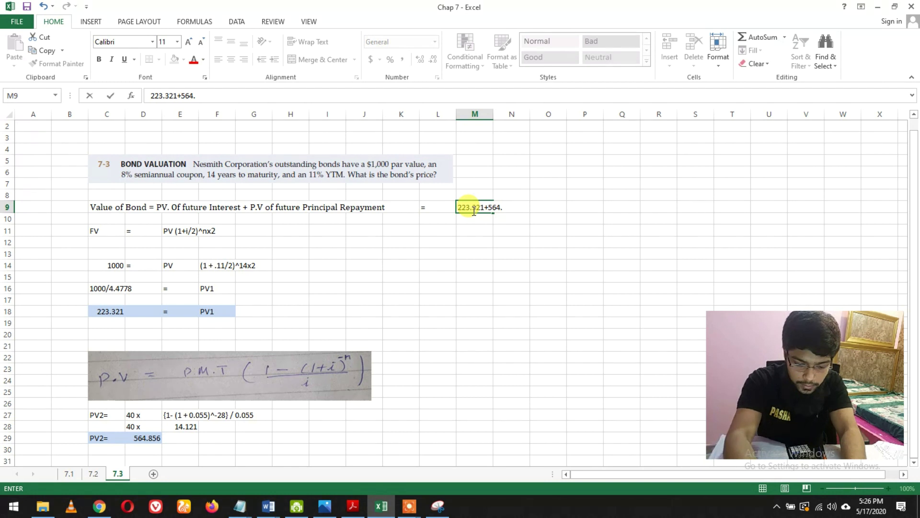
type("856")
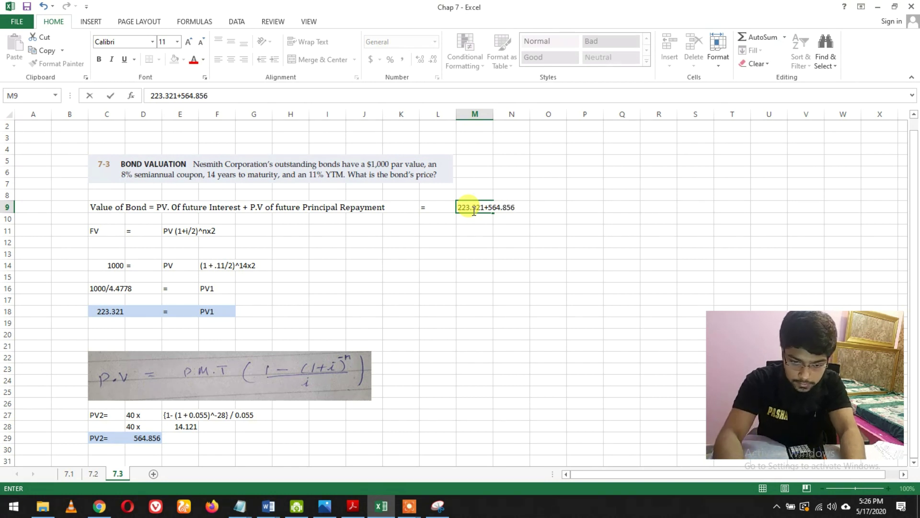
key("Return")
- Show = 788.17 in row 10, labelled FINAL ANSWER in N10
left_click(433, 217)
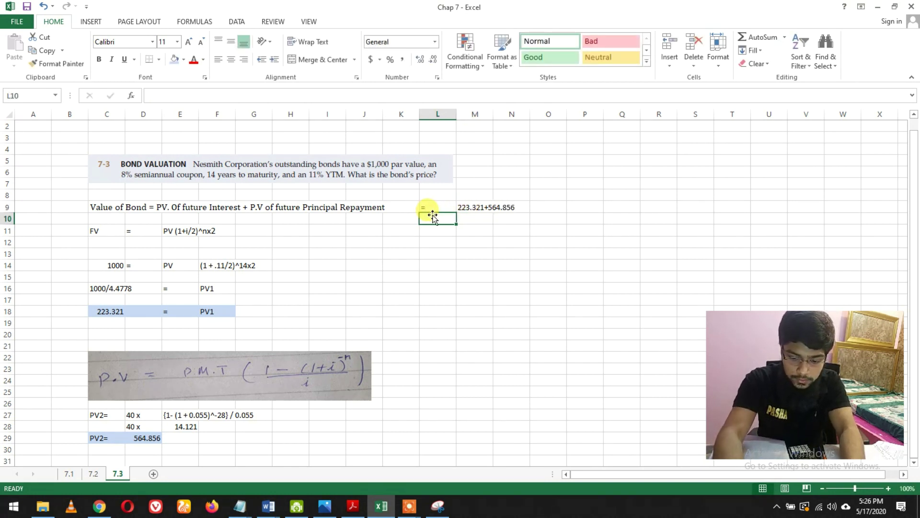
type("=")
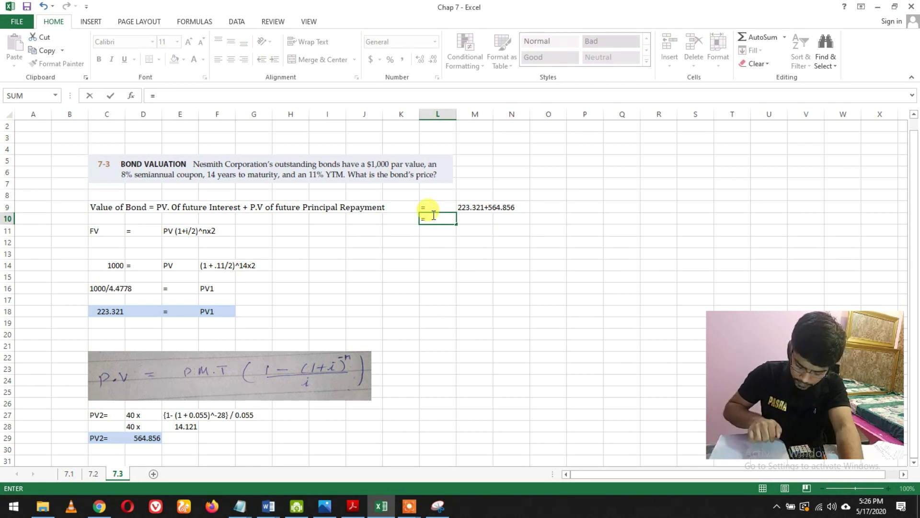
type("\\")
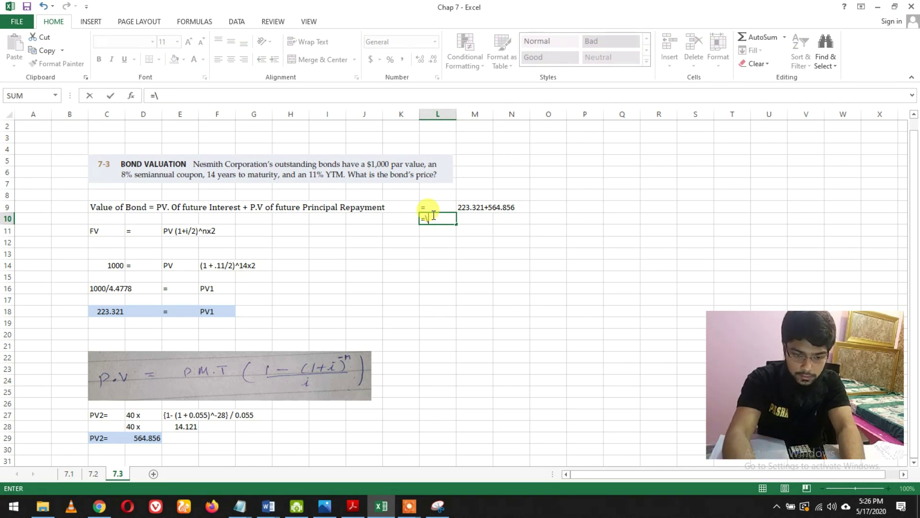
left_click(462, 219)
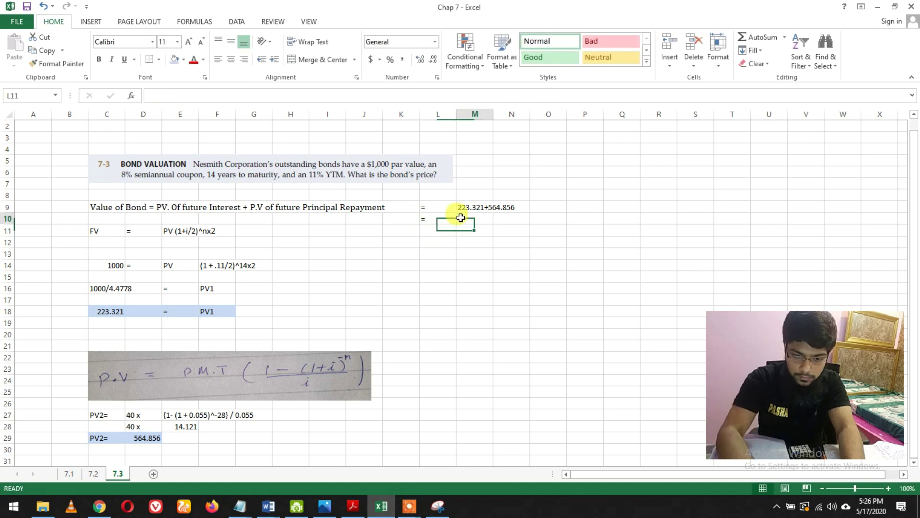
type("788")
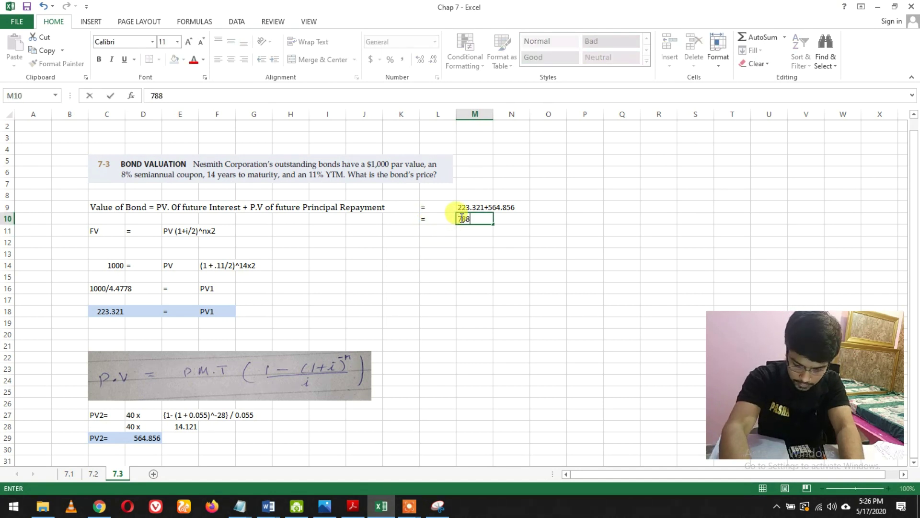
type(".17")
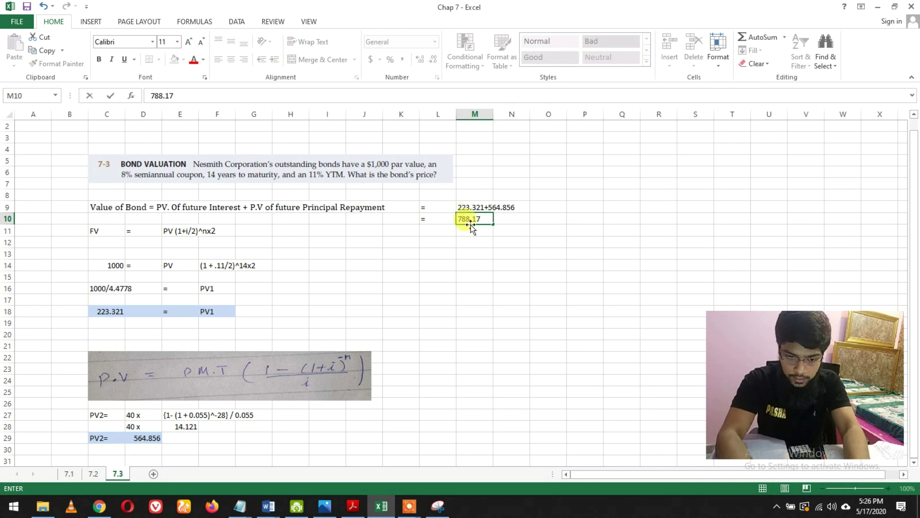
left_click(508, 220)
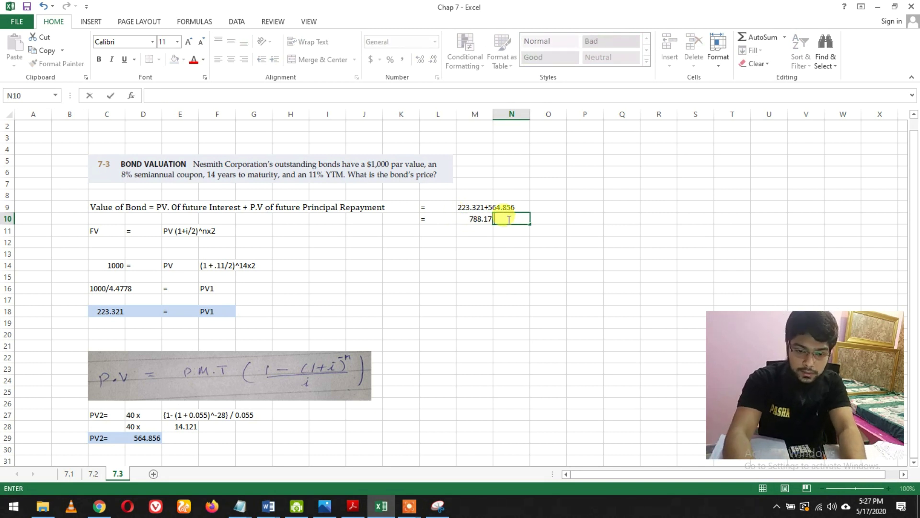
type("FINAL")
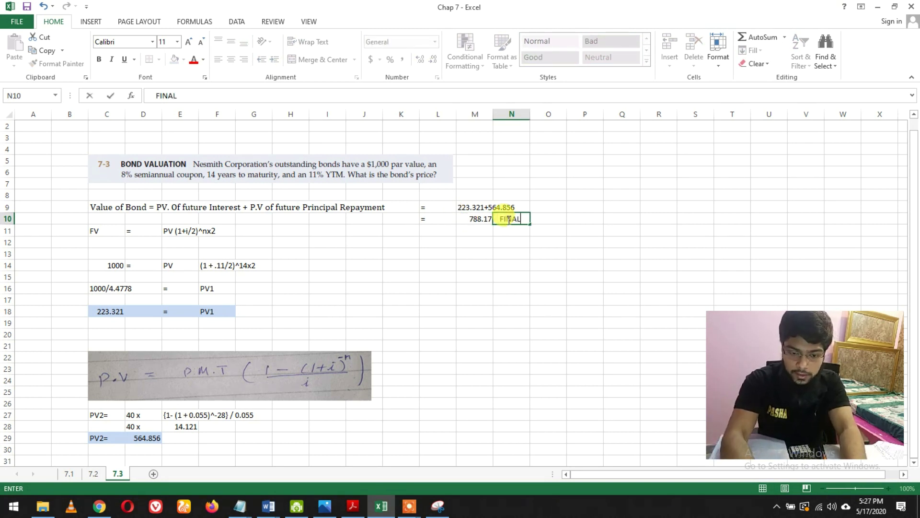
type(" ANSWER")
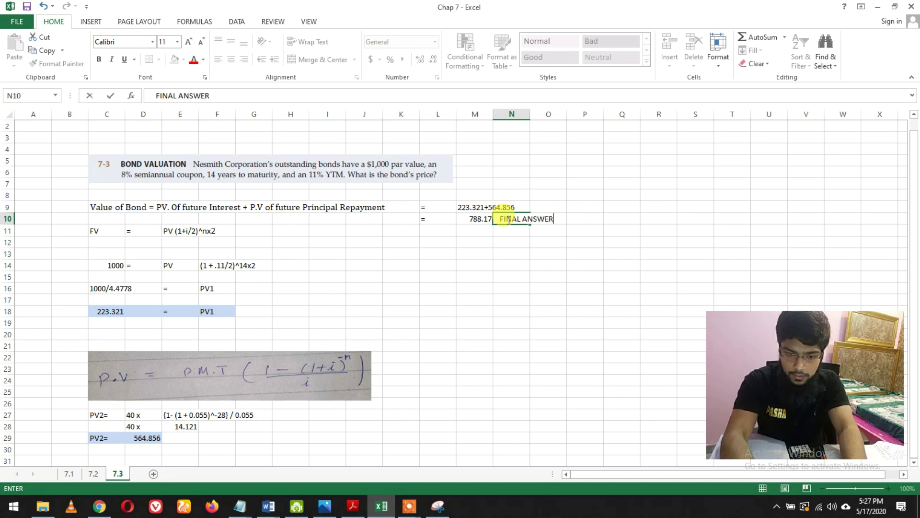
key("Return")
left_click(427, 276)
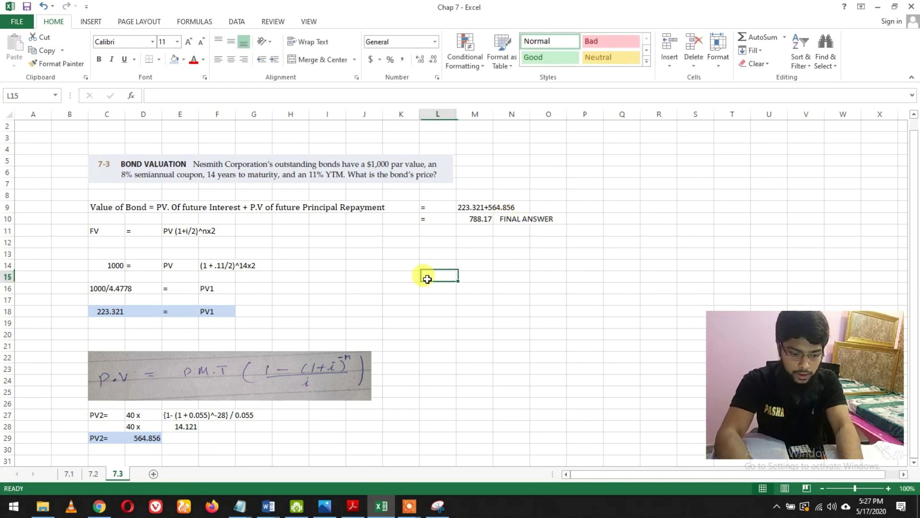
left_click(68, 474)
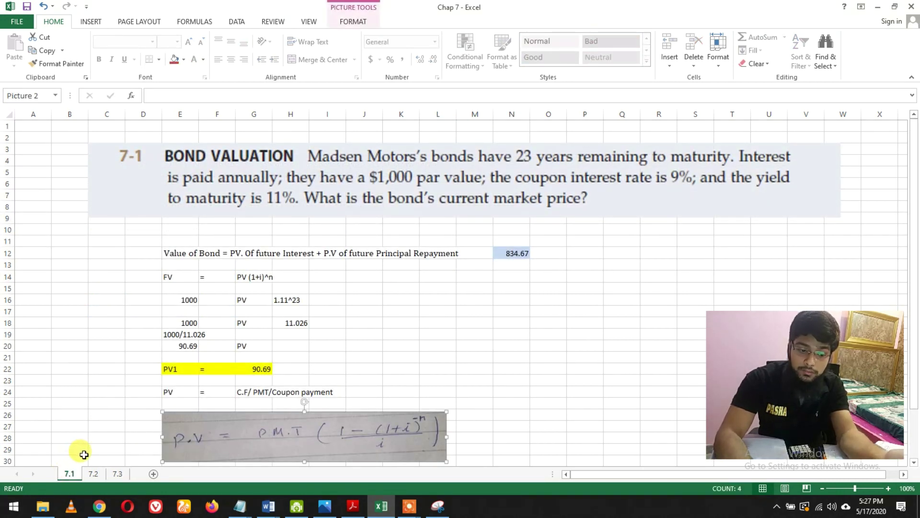
left_click(79, 426)
scroll(81, 429, "down", 6)
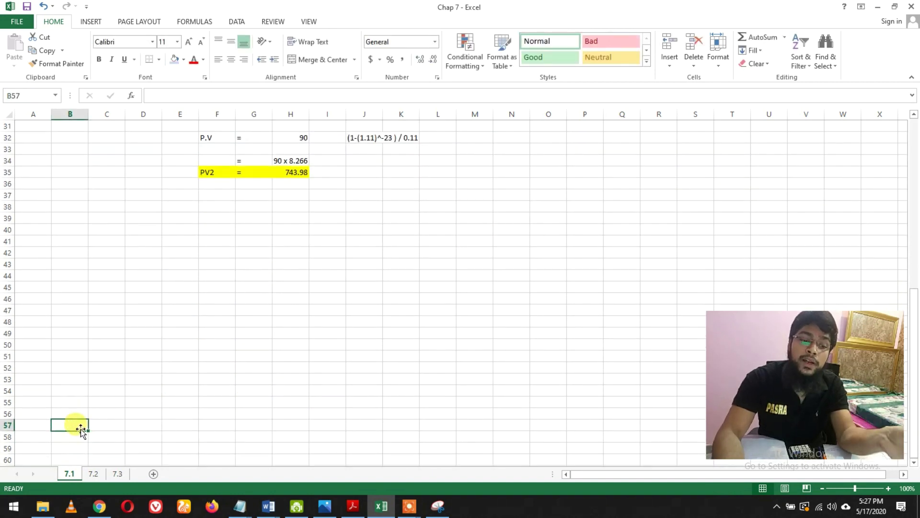
scroll(81, 428, "up", 6)
key("Down")
key("Down")
key("Down")
key("Down")
key("Down")
key("Down")
key("Down")
key("Down")
key("Down")
key("Down")
key("Down")
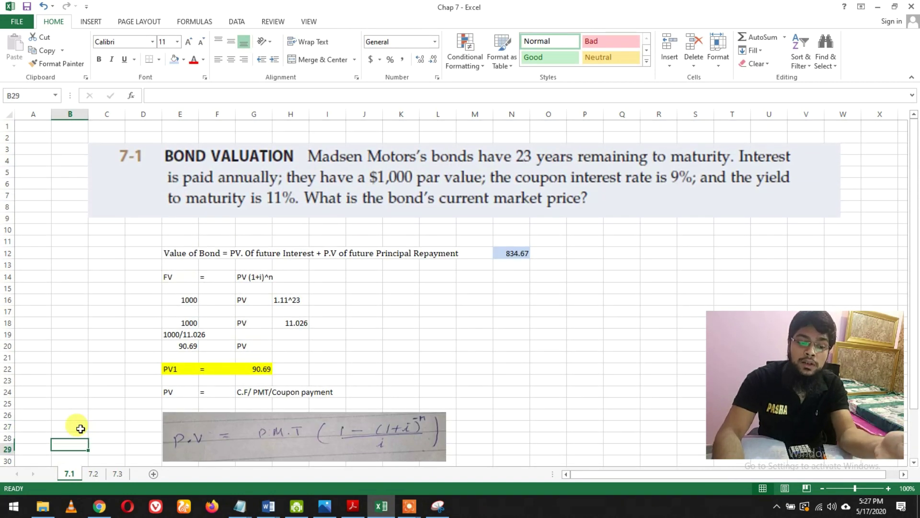
left_click(117, 474)
left_click(326, 322)
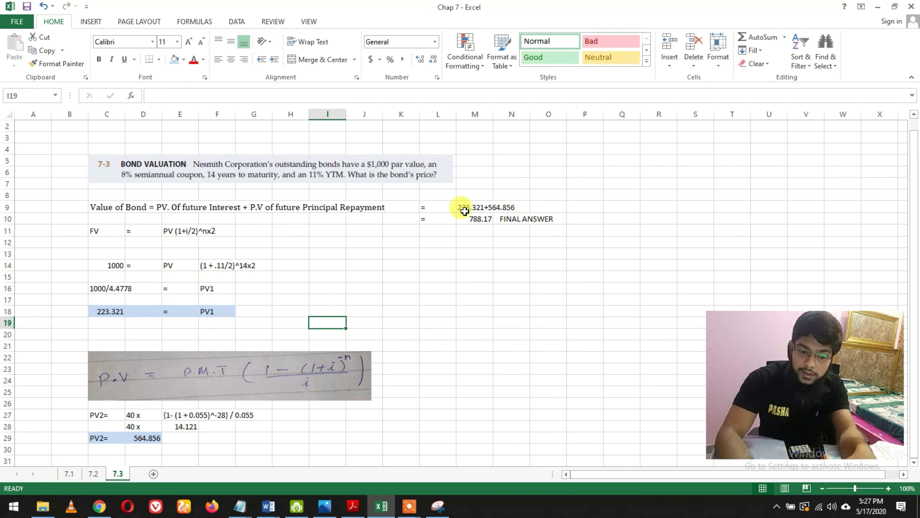
- Colour the text of the 788.17 FINAL ANSWER cells L10:O10 red
left_click_drag(427, 219, 534, 215)
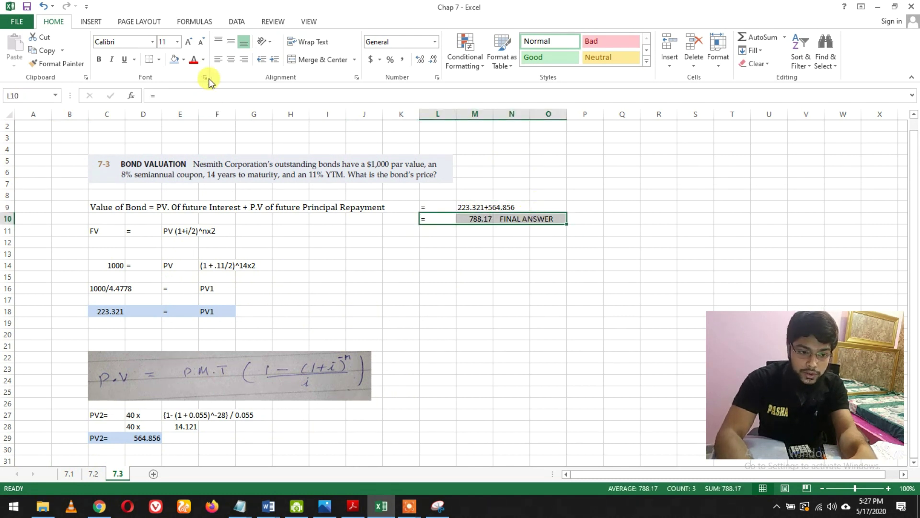
left_click(194, 59)
left_click(350, 242)
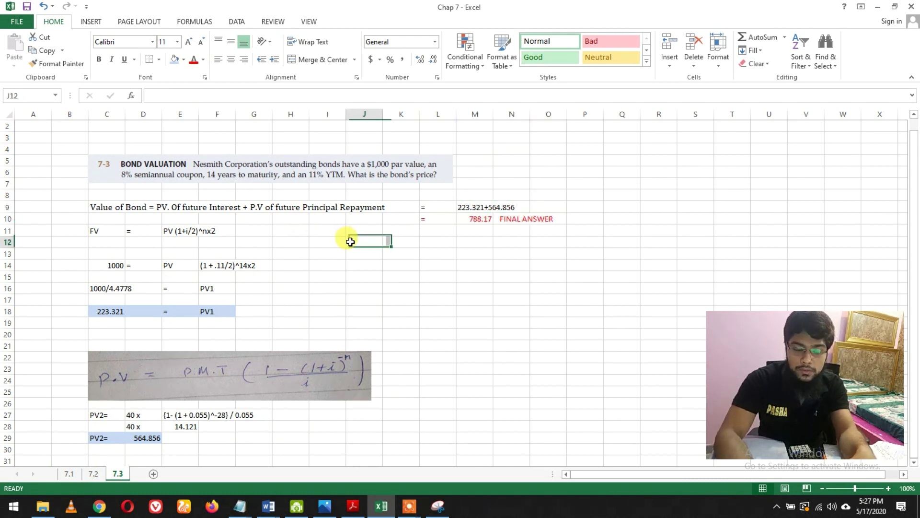